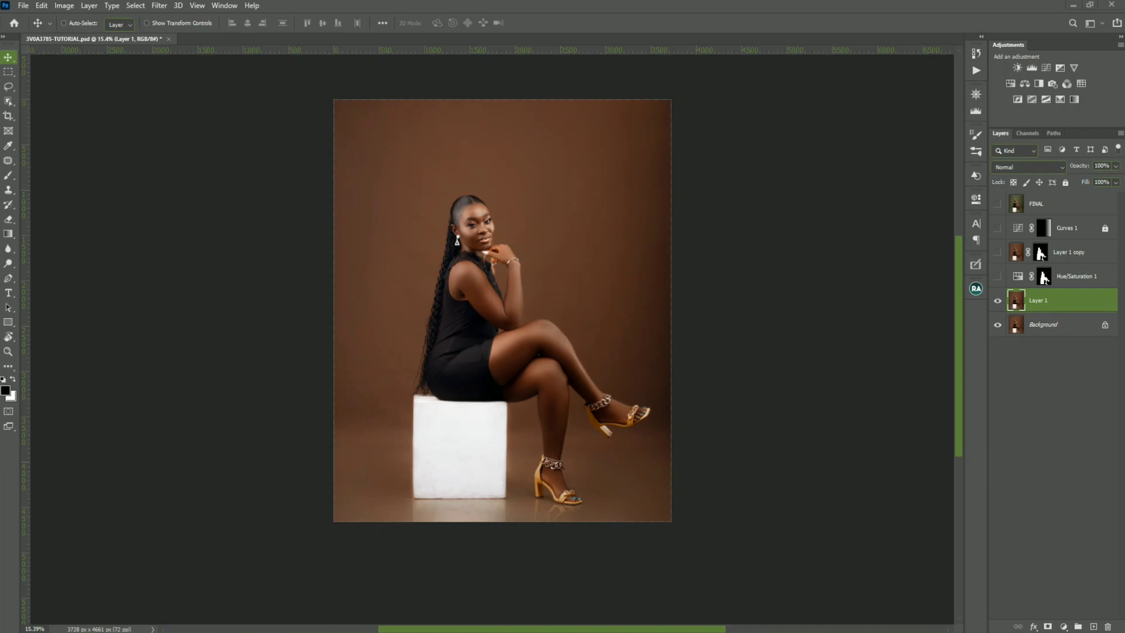
Step: Move the backgrounds folder window over the Photoshop portrait document
drag(467, 115, 707, 104)
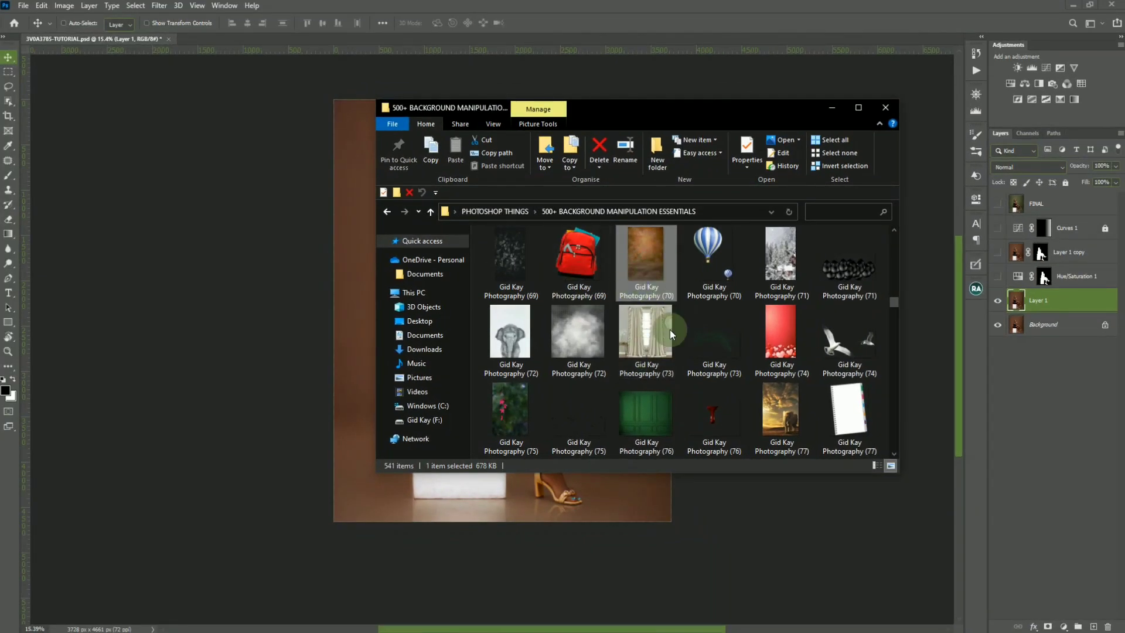
Step: Drag backdrop image (70) from the backgrounds folder into the portrait document
click(652, 264)
drag(650, 261, 300, 269)
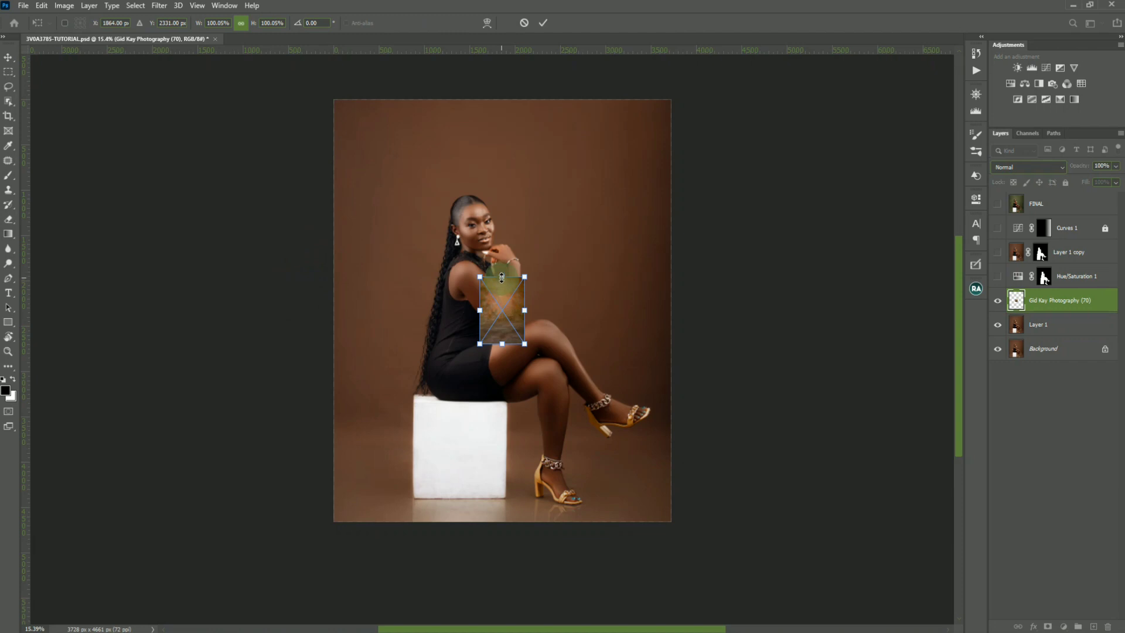
Step: Stretch the placed texture past all four canvas edges, commit it, then hide the layer
drag(502, 277, 505, 101)
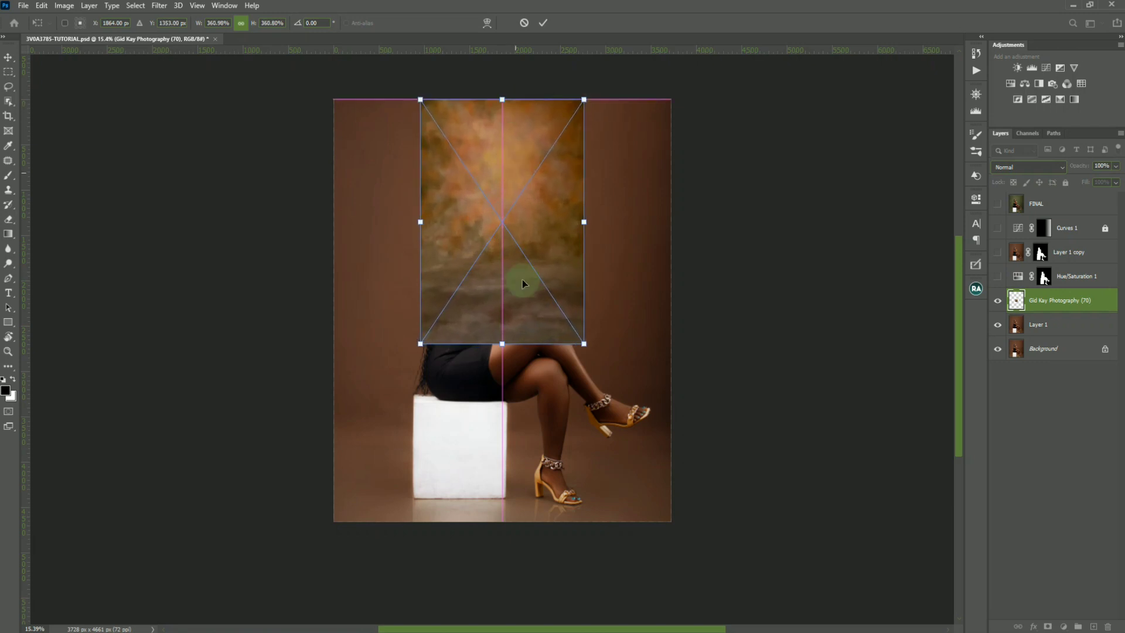
drag(502, 345, 502, 529)
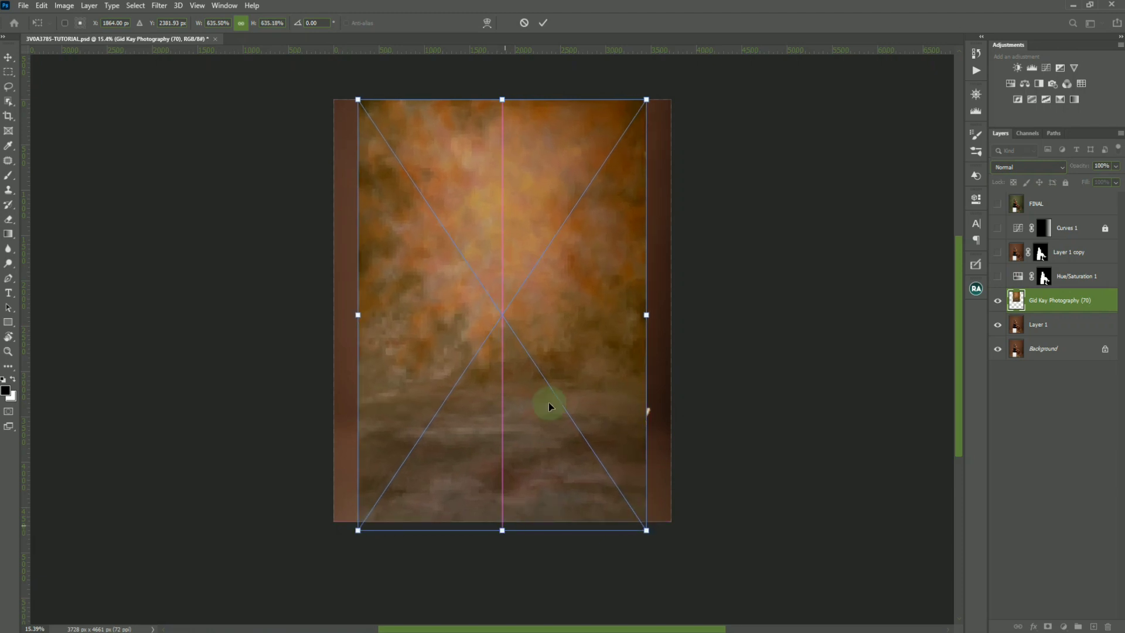
drag(357, 314, 330, 314)
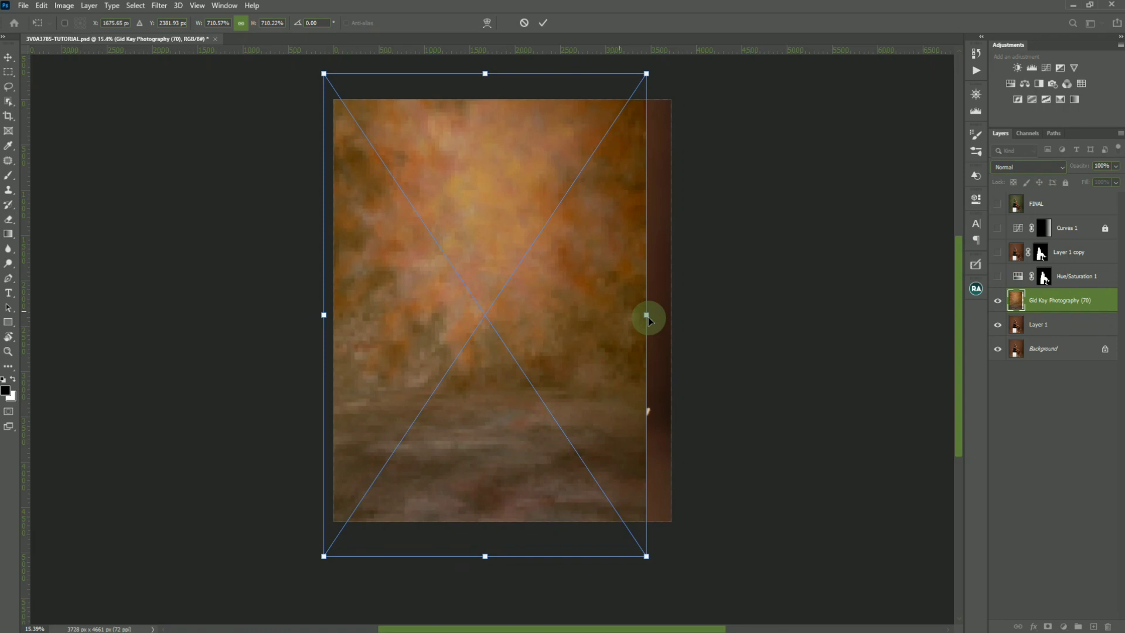
drag(645, 315, 674, 317)
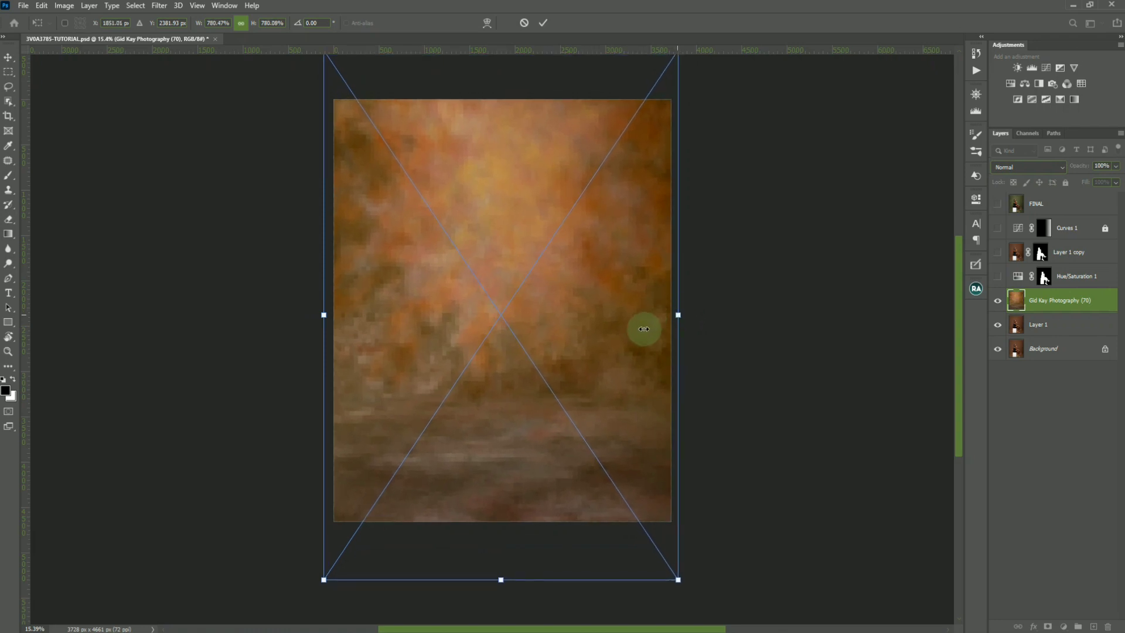
key(Return)
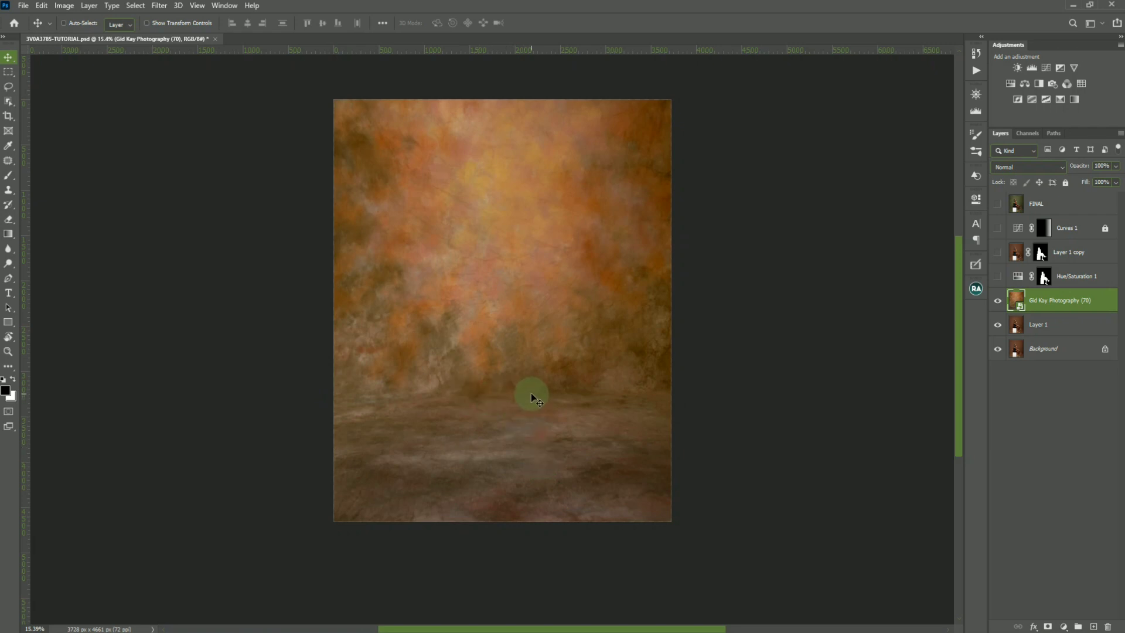
click(997, 300)
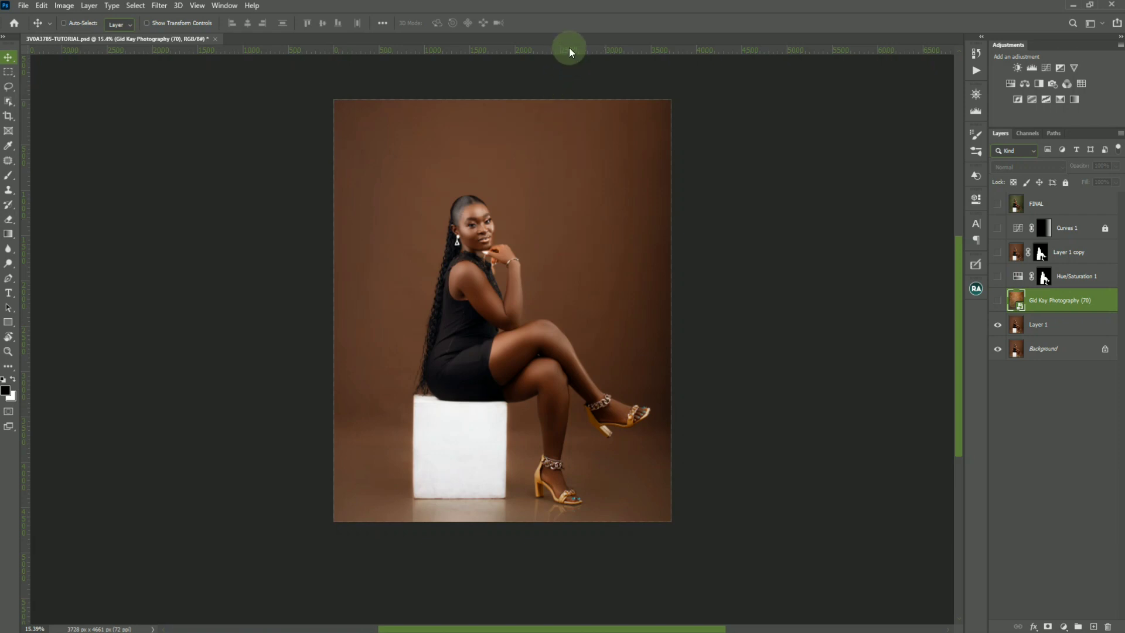
Step: Add a horizontal guide at the floor line, then show the texture and move it down to match
drag(570, 51, 534, 432)
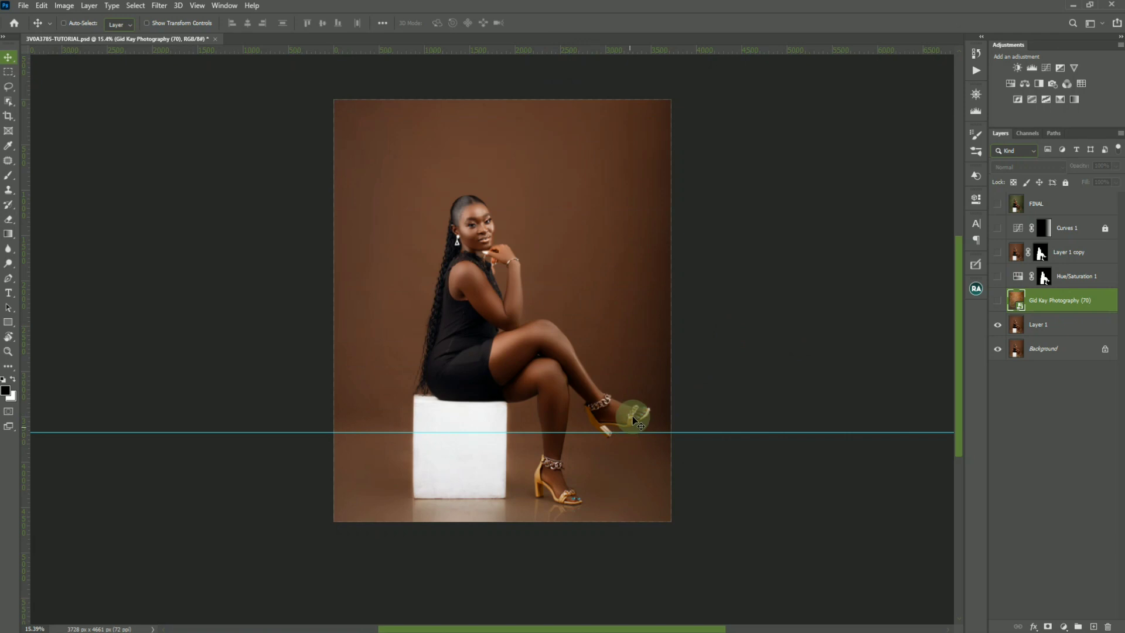
click(997, 300)
click(516, 345)
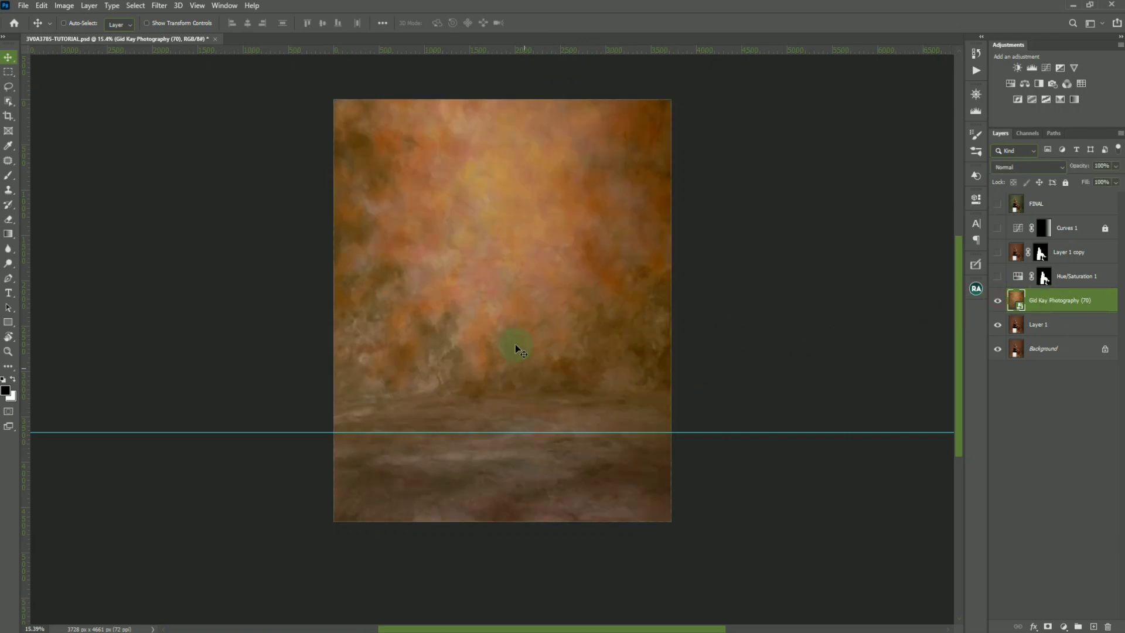
drag(514, 332, 510, 371)
drag(509, 373, 504, 371)
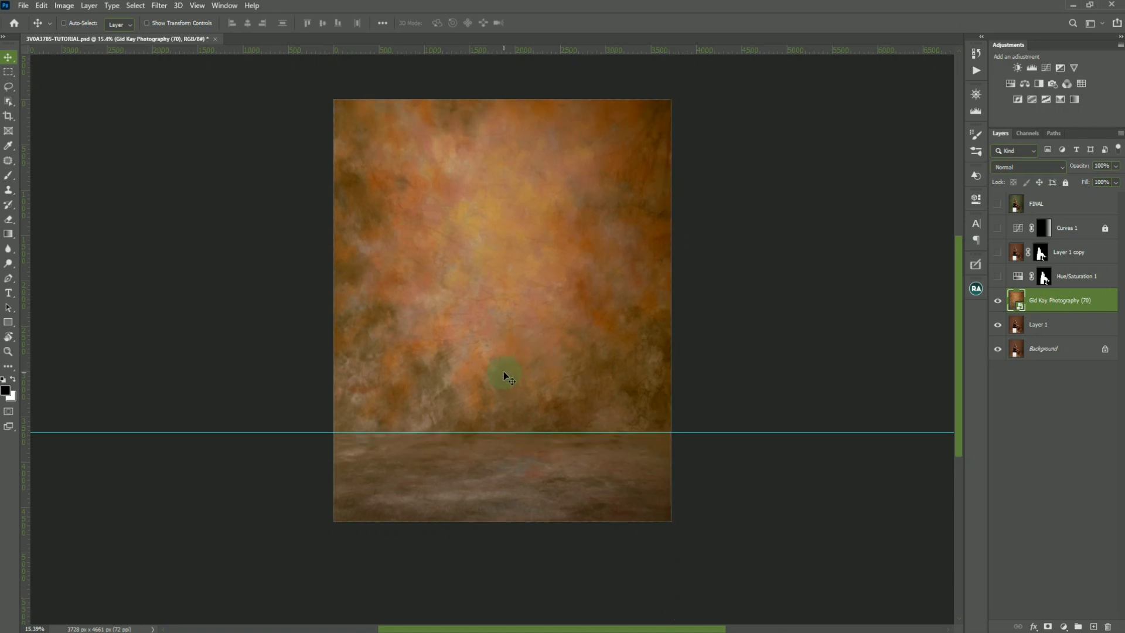
Step: Enlarge the texture slightly from its corner and nudge it left and down
key(ctrl+t)
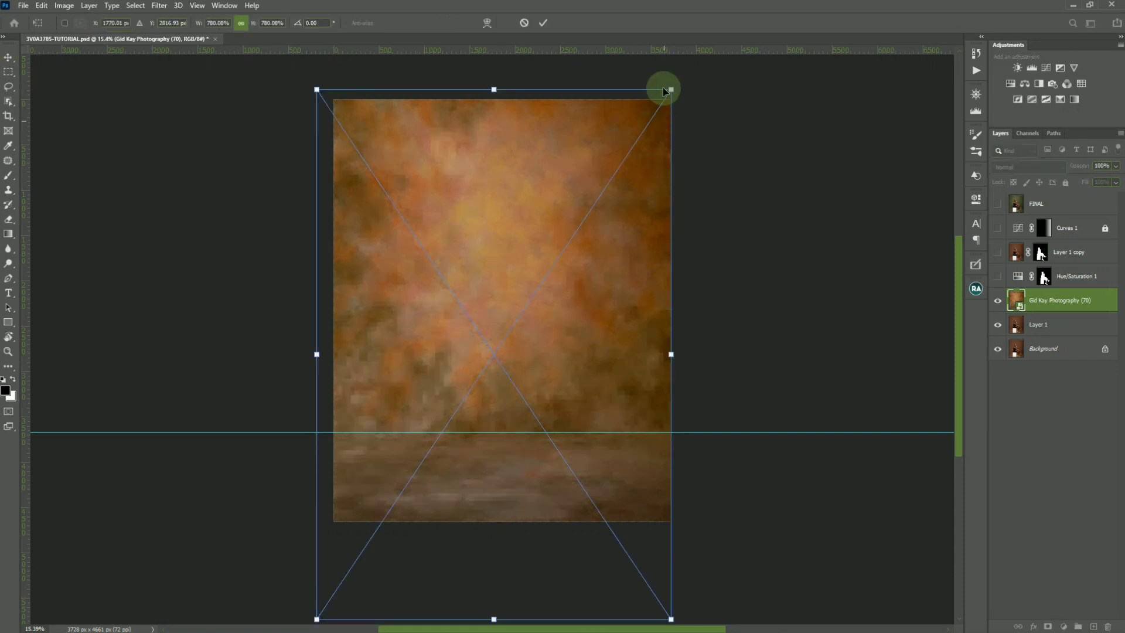
drag(674, 88, 697, 77)
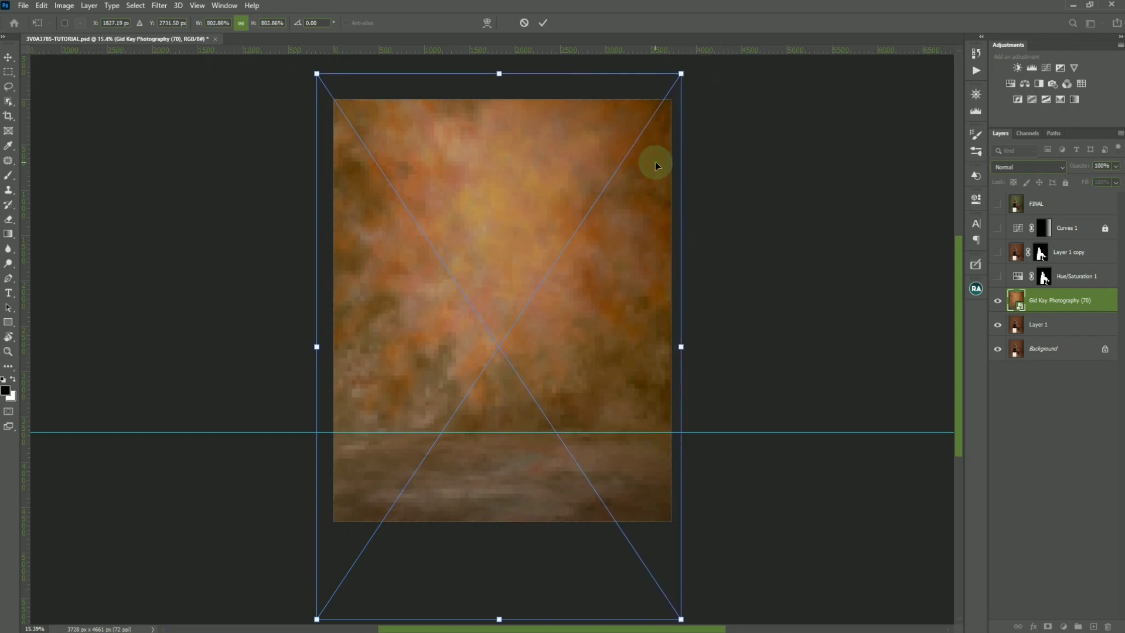
key(Return)
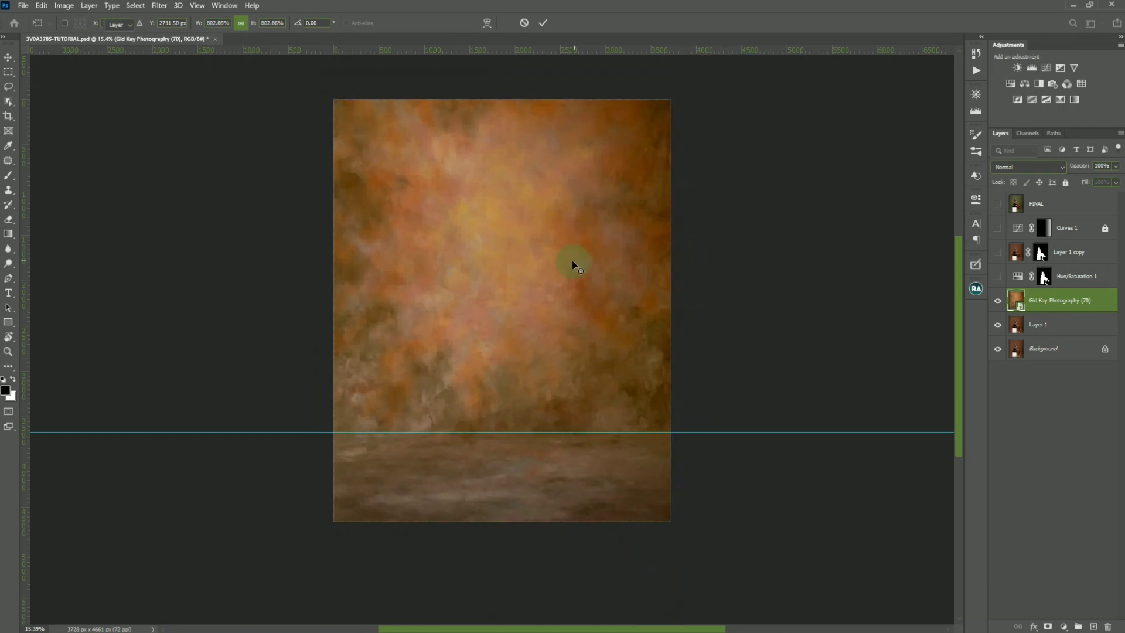
mouse_move(538, 308)
mouse_down()
mouse_move(528, 321)
mouse_move(527, 309)
mouse_up()
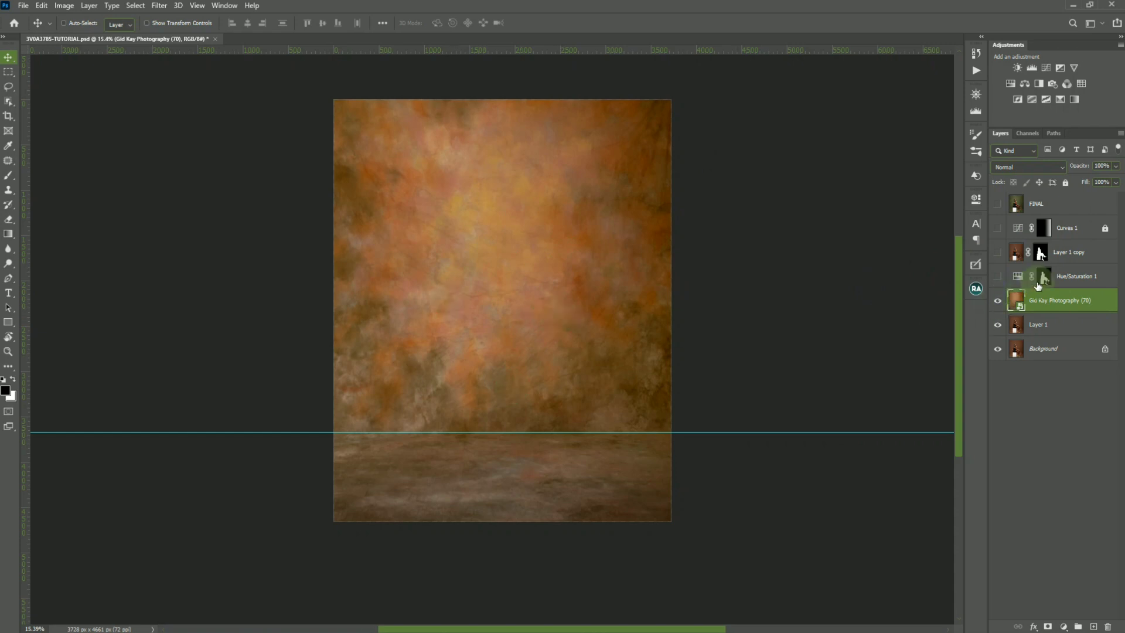
Step: Copy Layer 1 copy's model mask onto the texture layer and invert it
drag(1041, 253, 1041, 281)
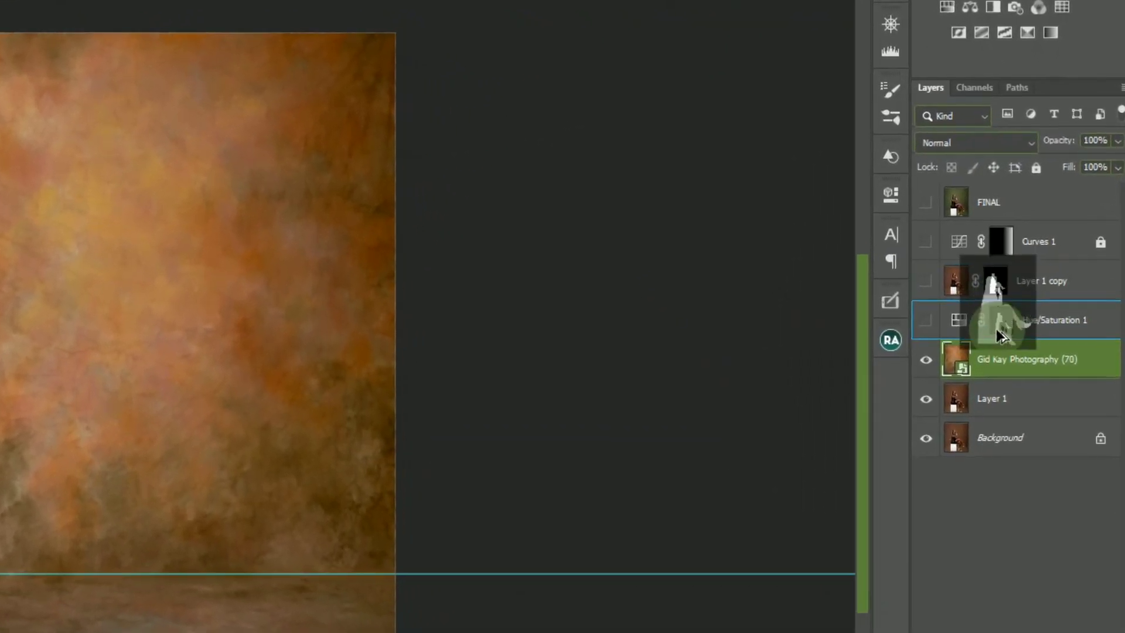
drag(997, 335, 1001, 362)
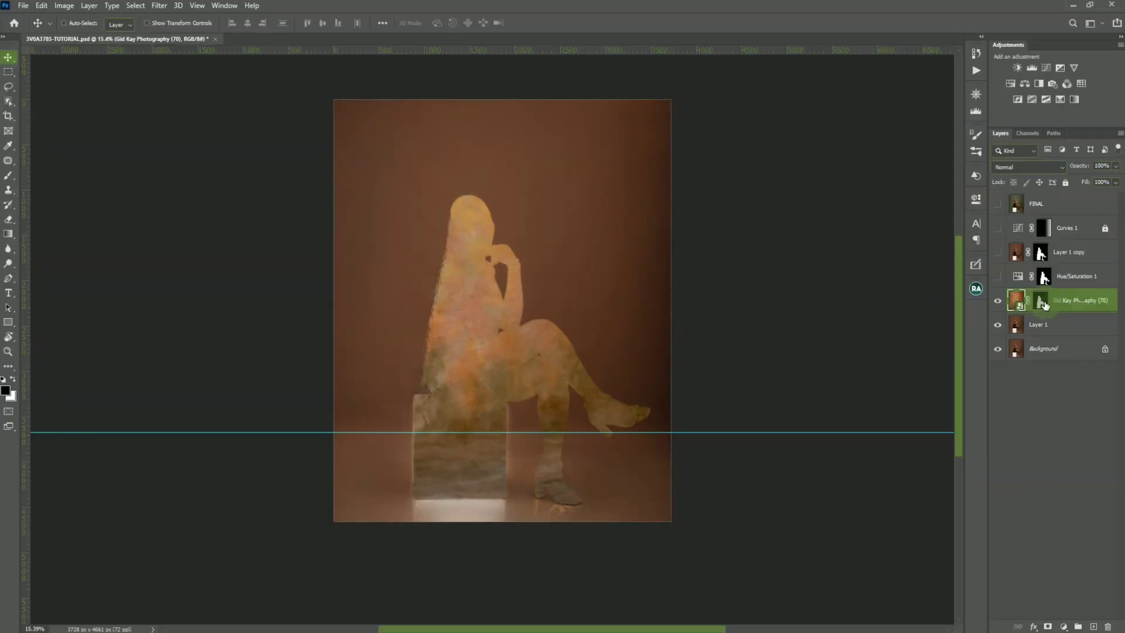
click(1042, 302)
key(x)
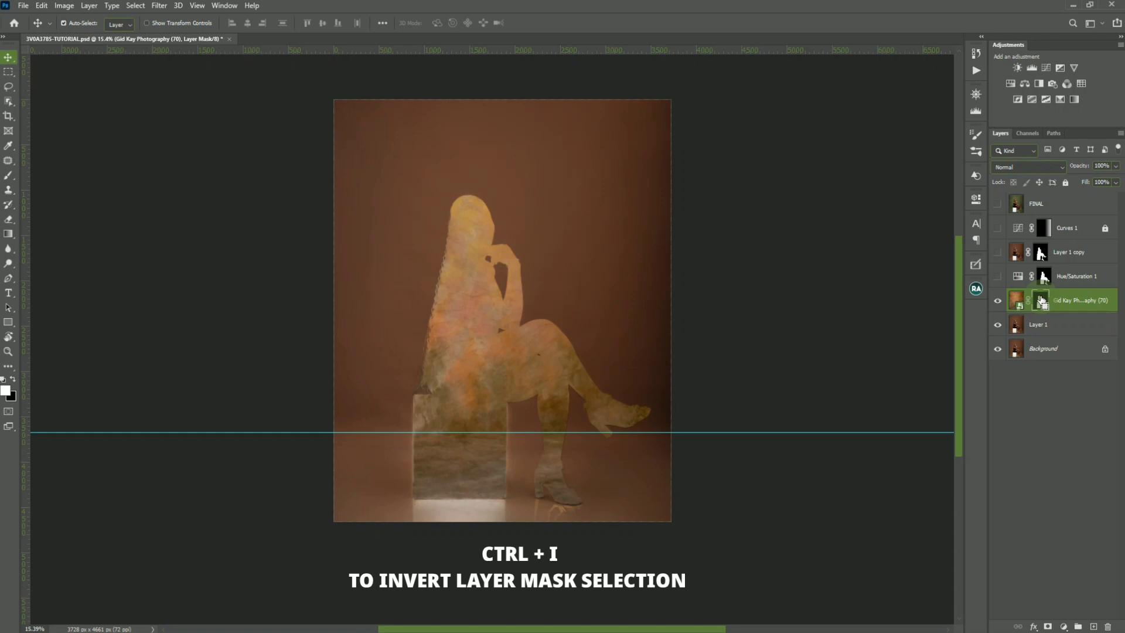
key(ctrl+i)
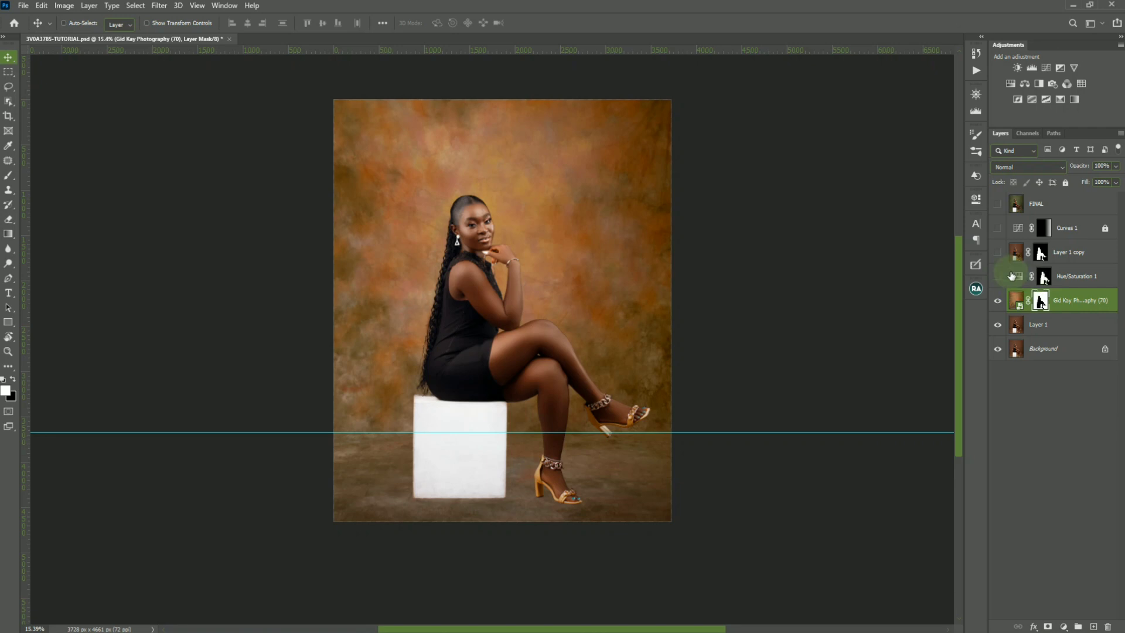
Step: Check in a large preview that the model now sits in front of the texture
click(976, 96)
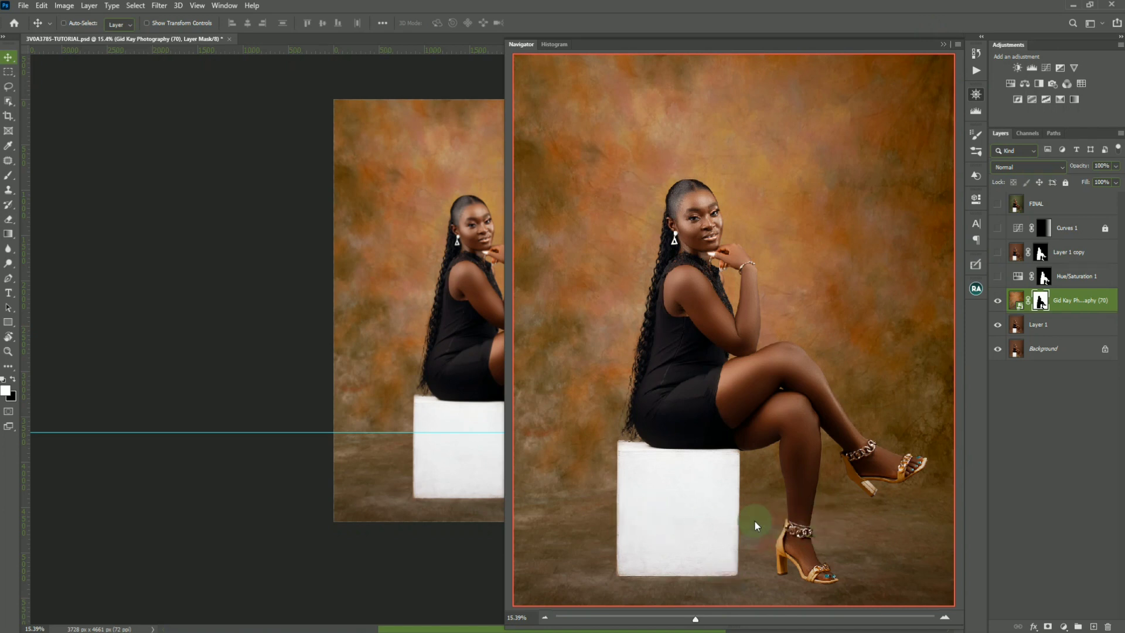
click(947, 44)
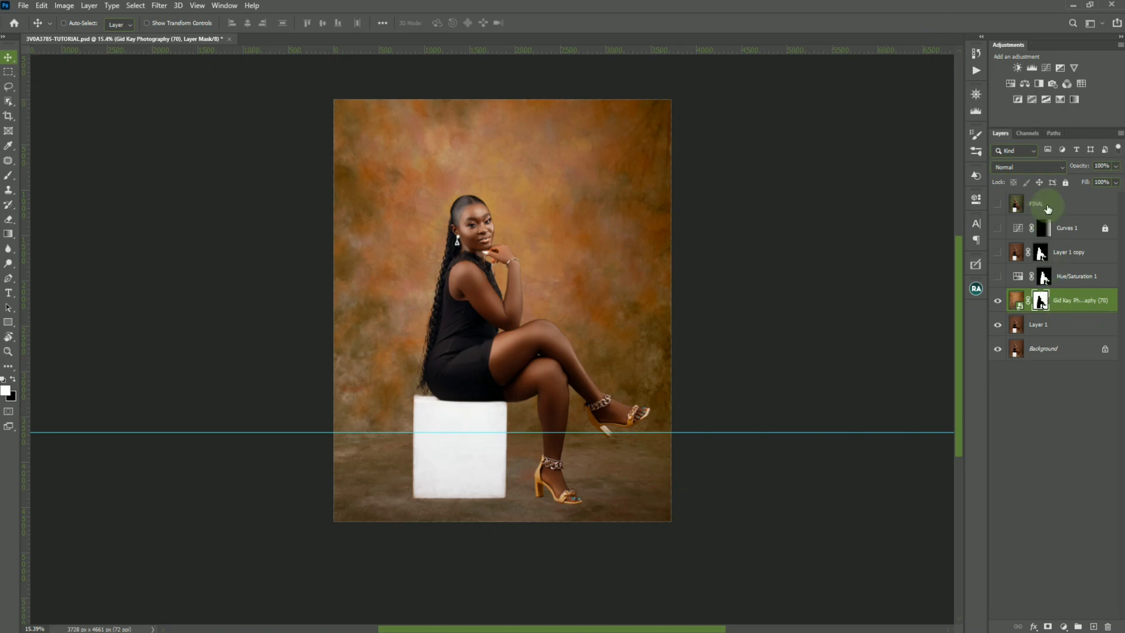
click(1052, 166)
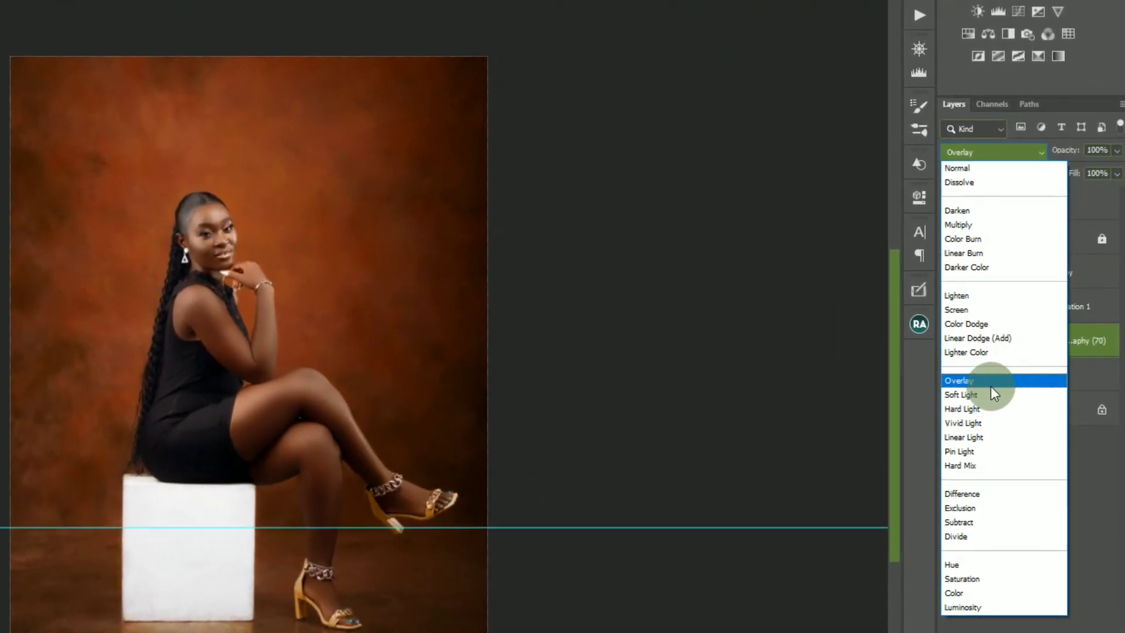
Step: Set the texture layer to Overlay blend mode at 50% opacity
click(985, 393)
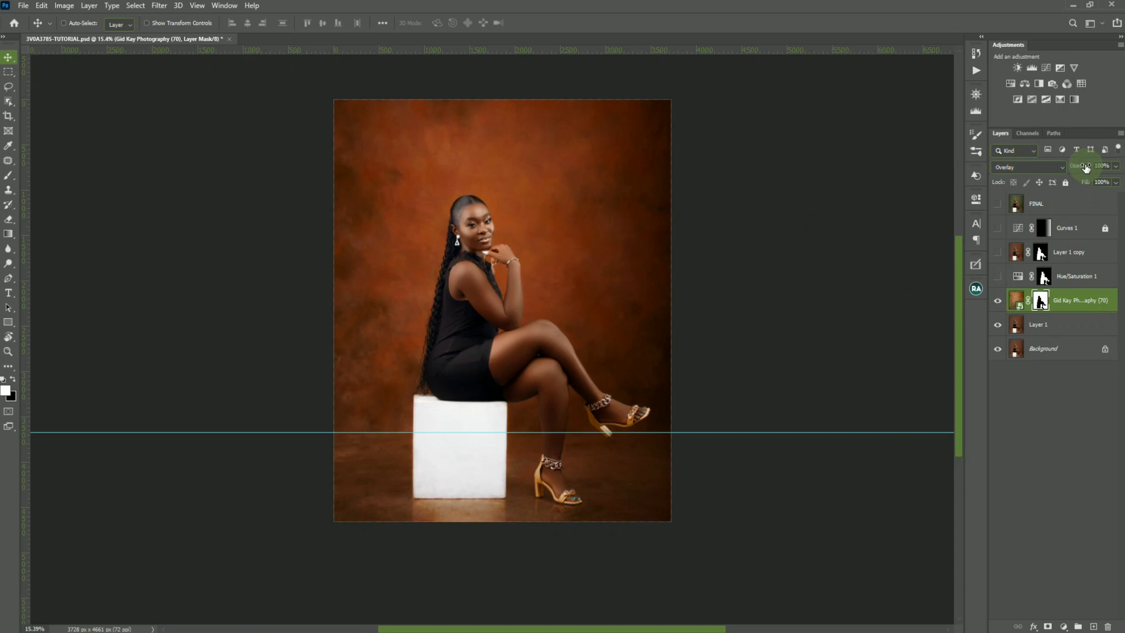
key(5)
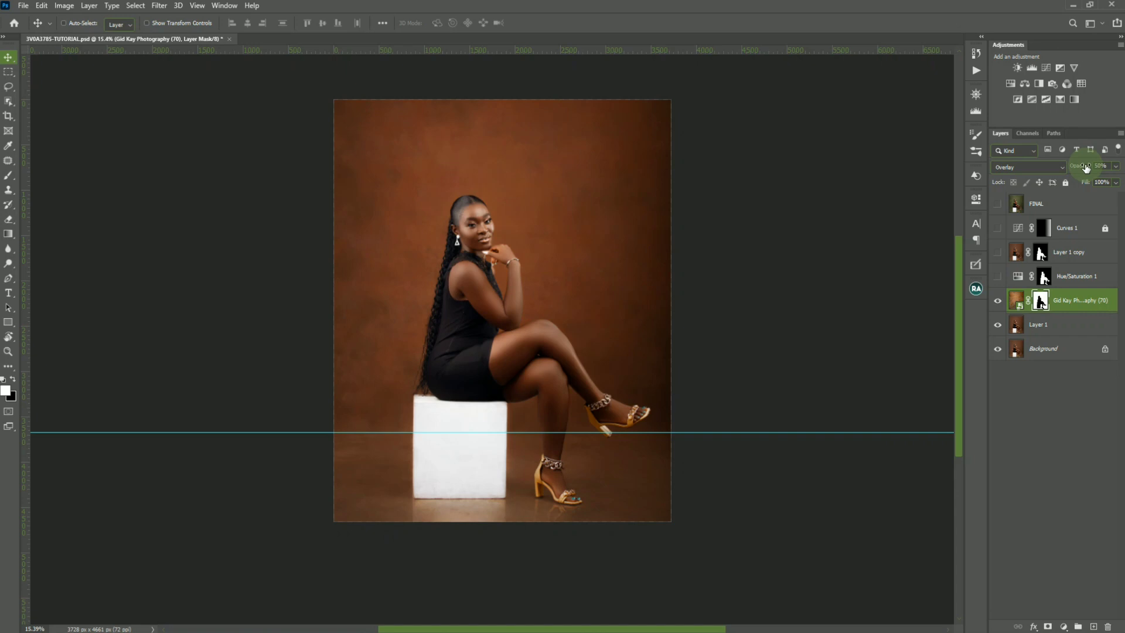
key(ctrl)
key(ctrl+t)
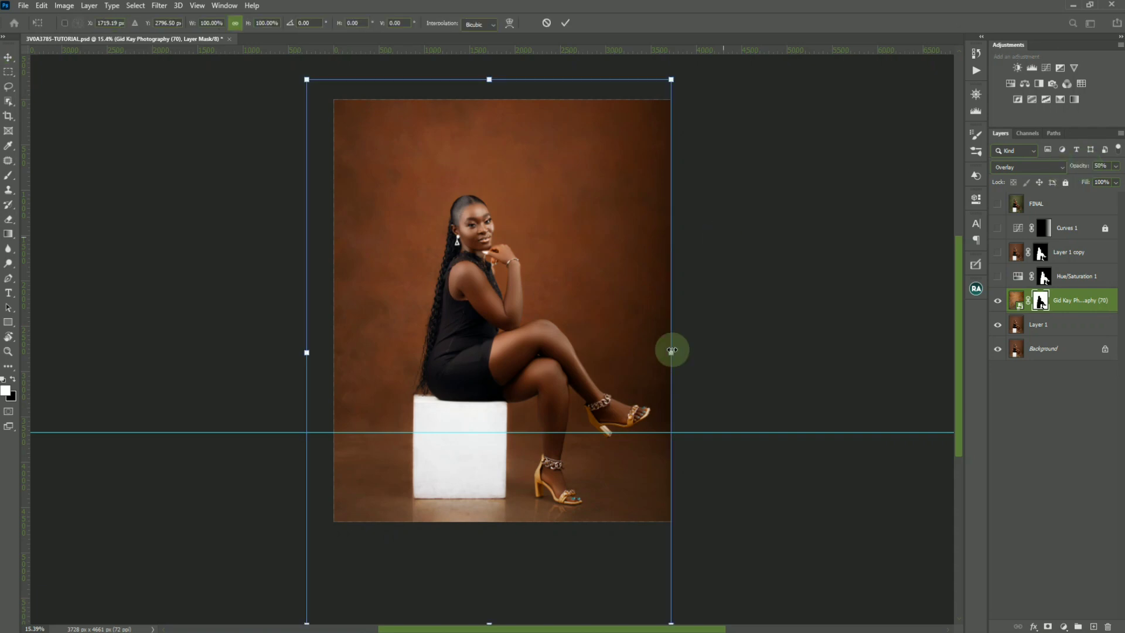
Step: Widen the texture to about 118.69% and shift it up-left, leaving an offset model shadow
drag(672, 349, 736, 337)
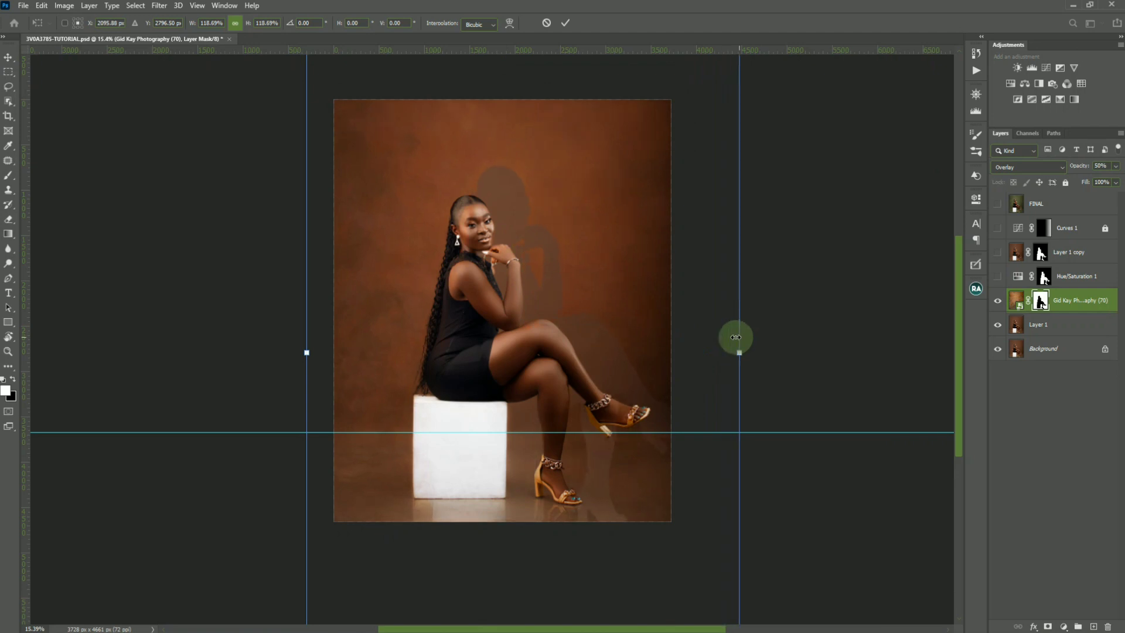
mouse_move(620, 318)
mouse_down()
mouse_move(605, 297)
mouse_move(604, 307)
mouse_up()
key(Return)
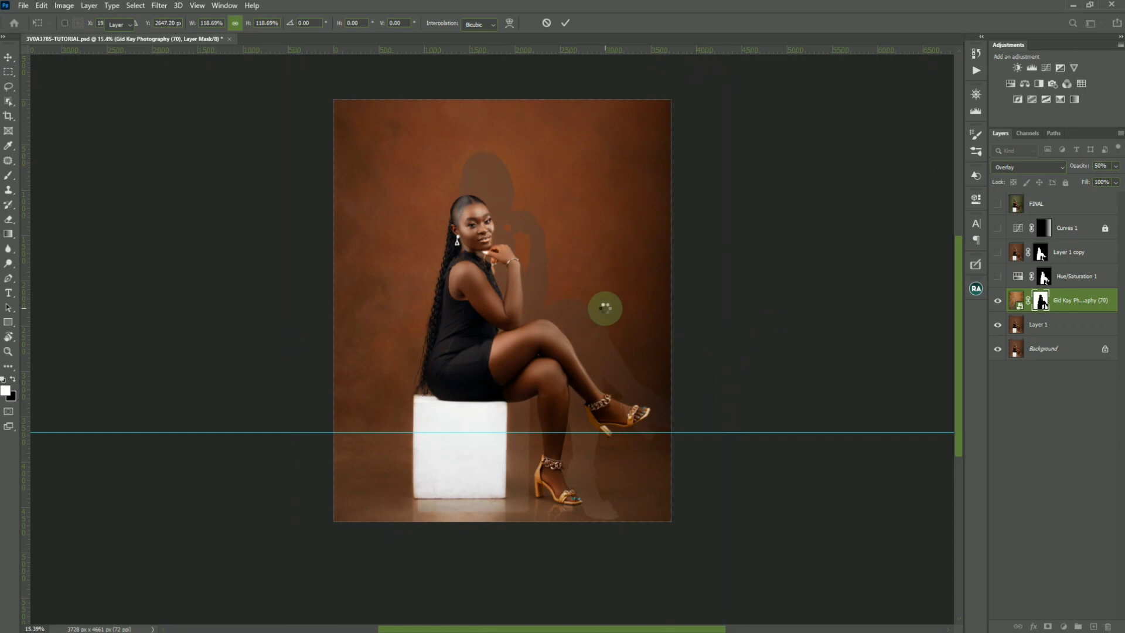
click(1040, 303)
Step: Delete the texture's mask, re-copy Layer 1 copy's mask onto it, and preview the result
right_click(1040, 305)
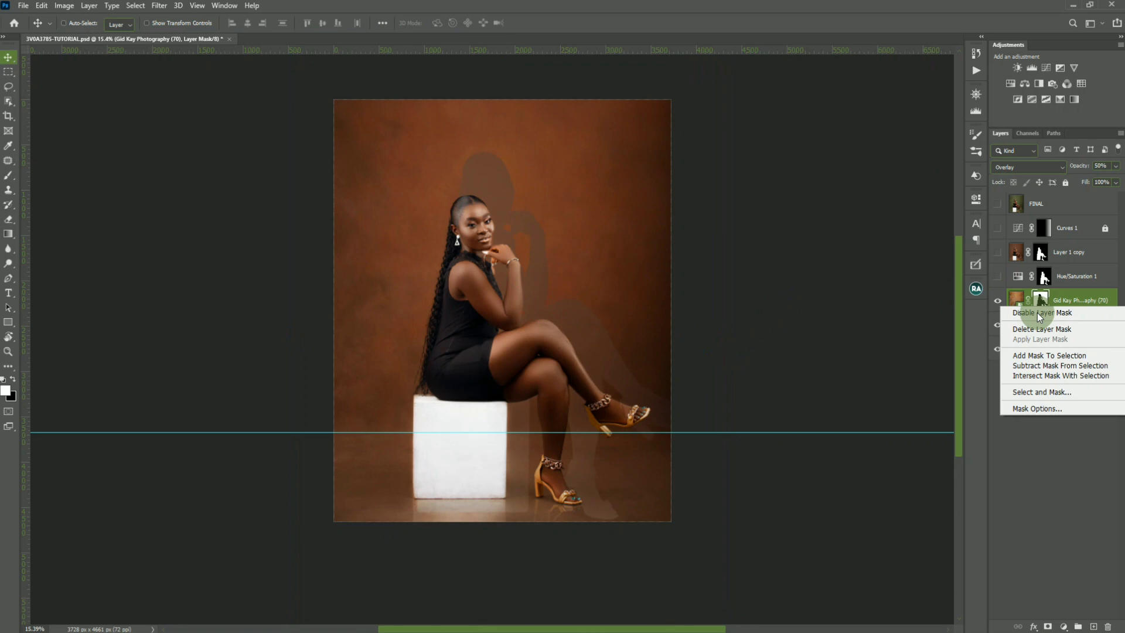
click(1032, 330)
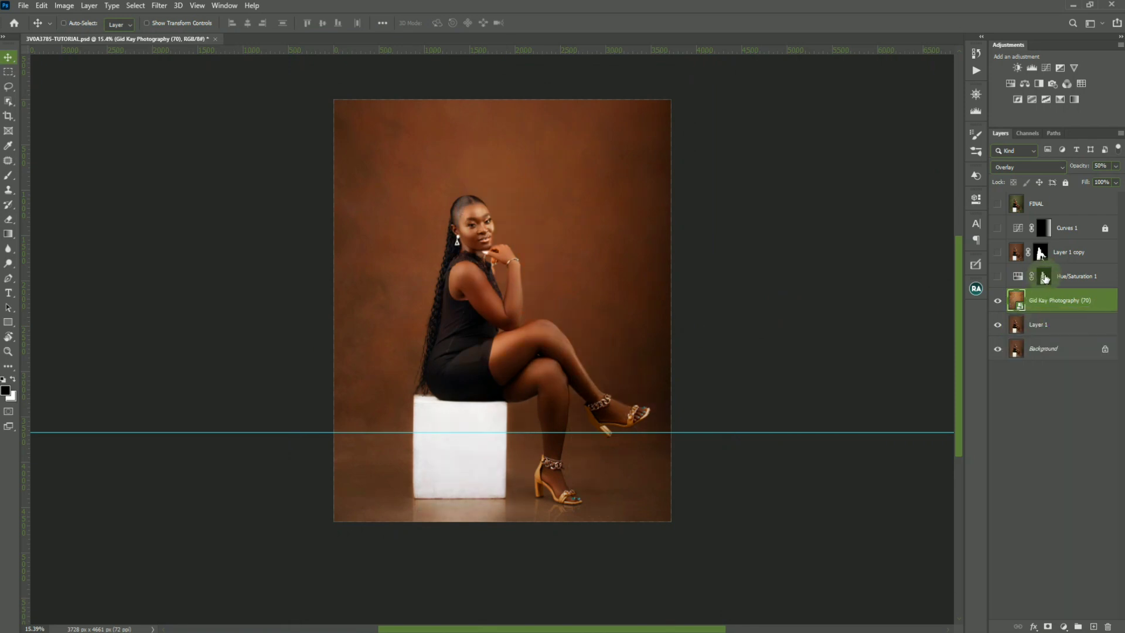
drag(1041, 252, 1041, 300)
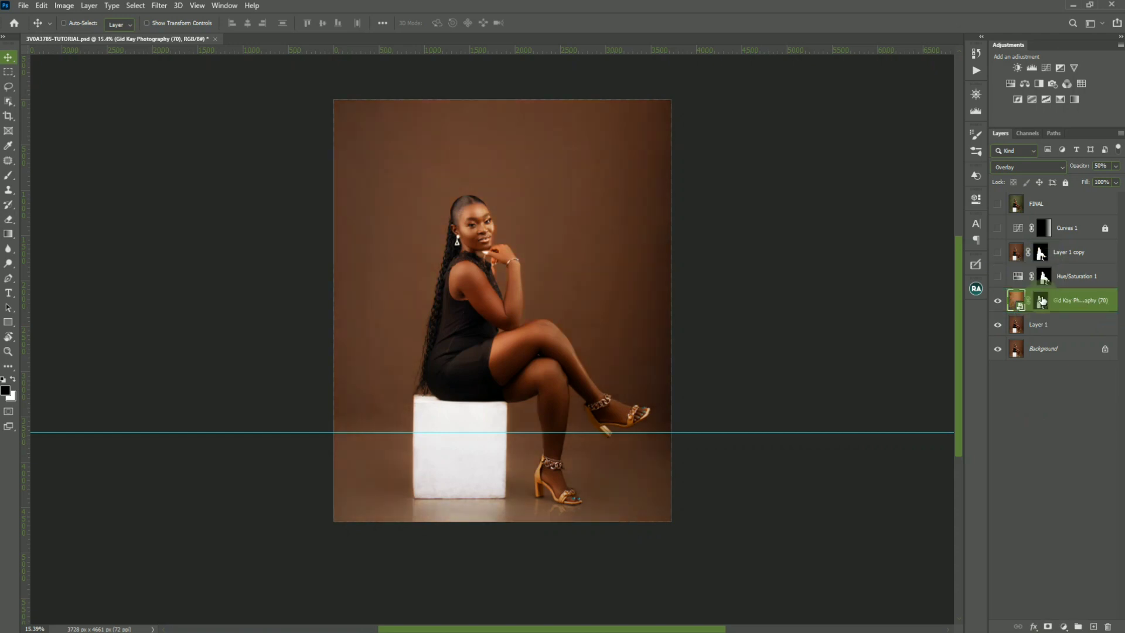
click(1042, 301)
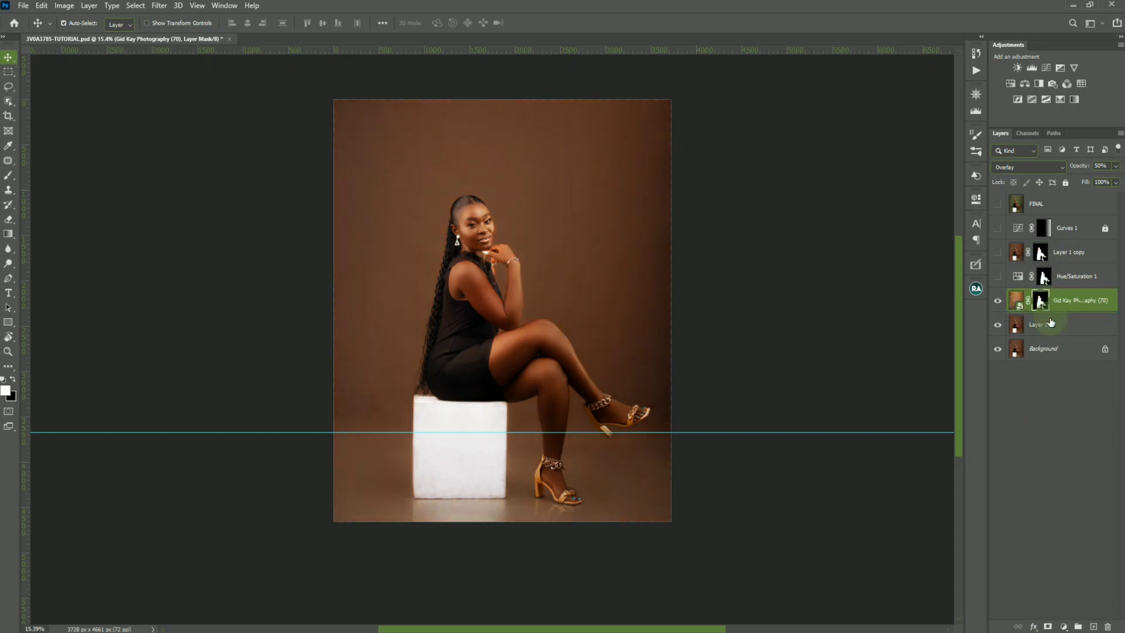
click(976, 92)
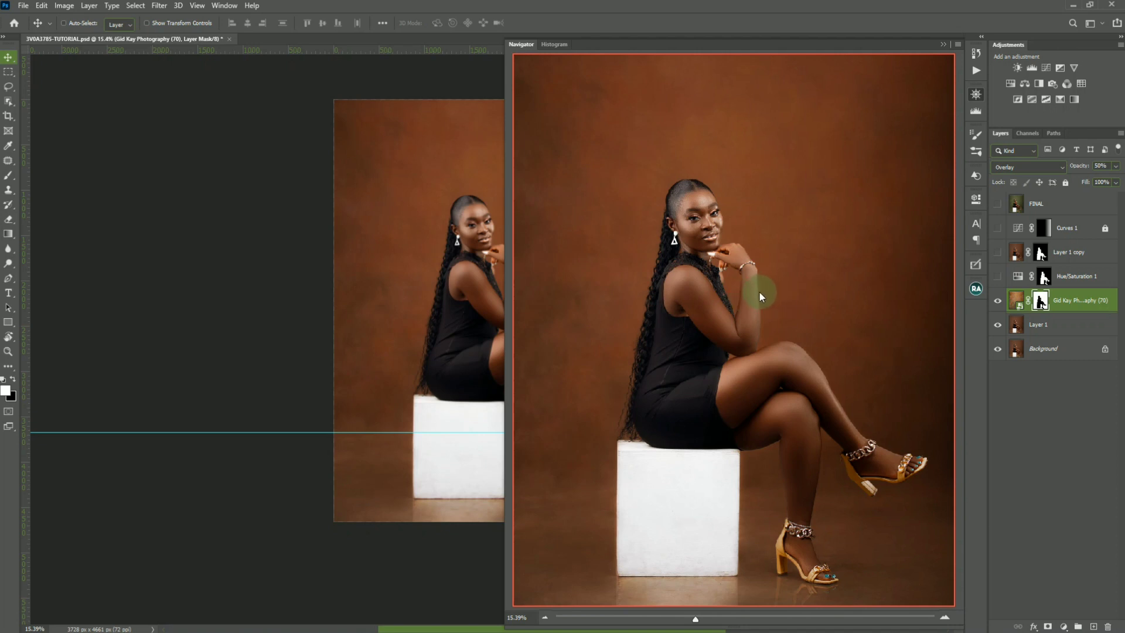
click(940, 43)
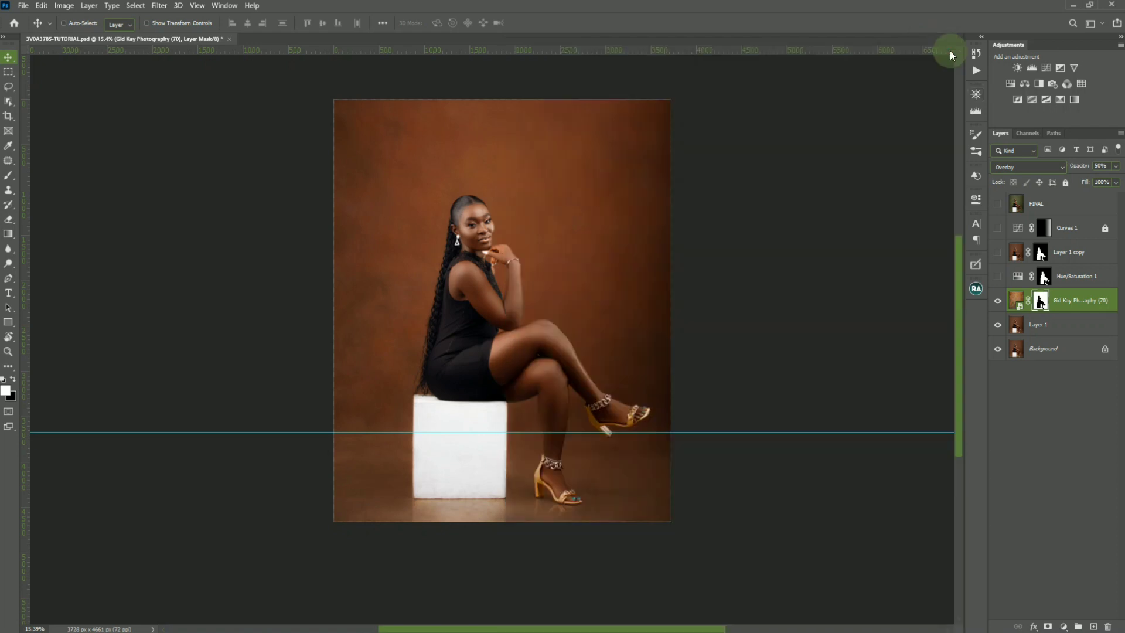
Step: Show Hue/Saturation 1 and invert its mask so only the backdrop turns green
click(998, 277)
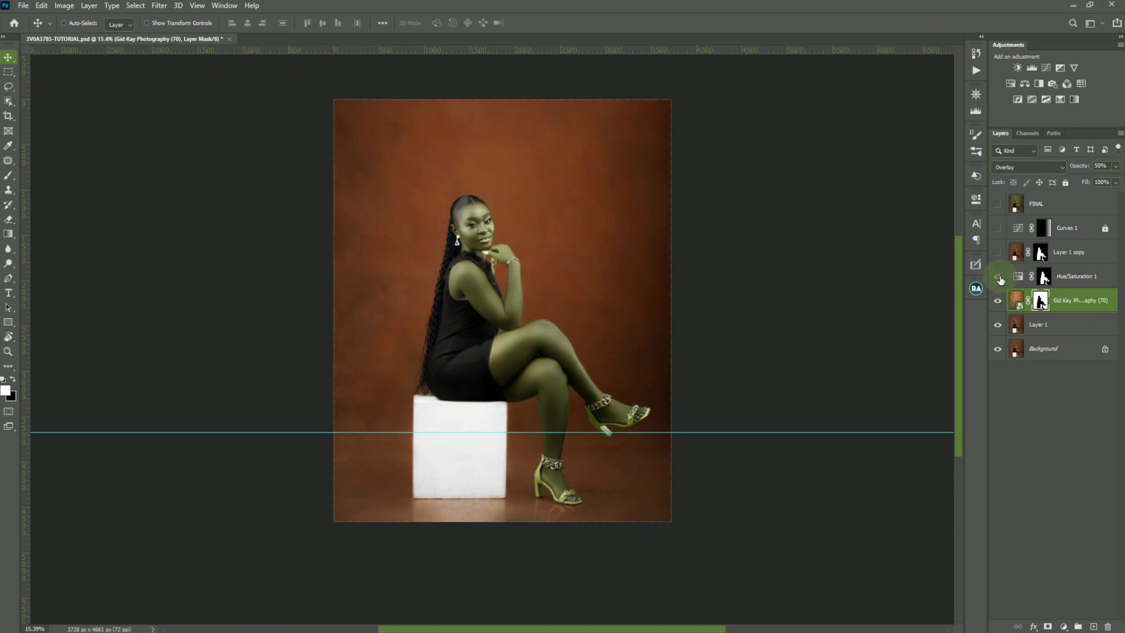
click(1042, 277)
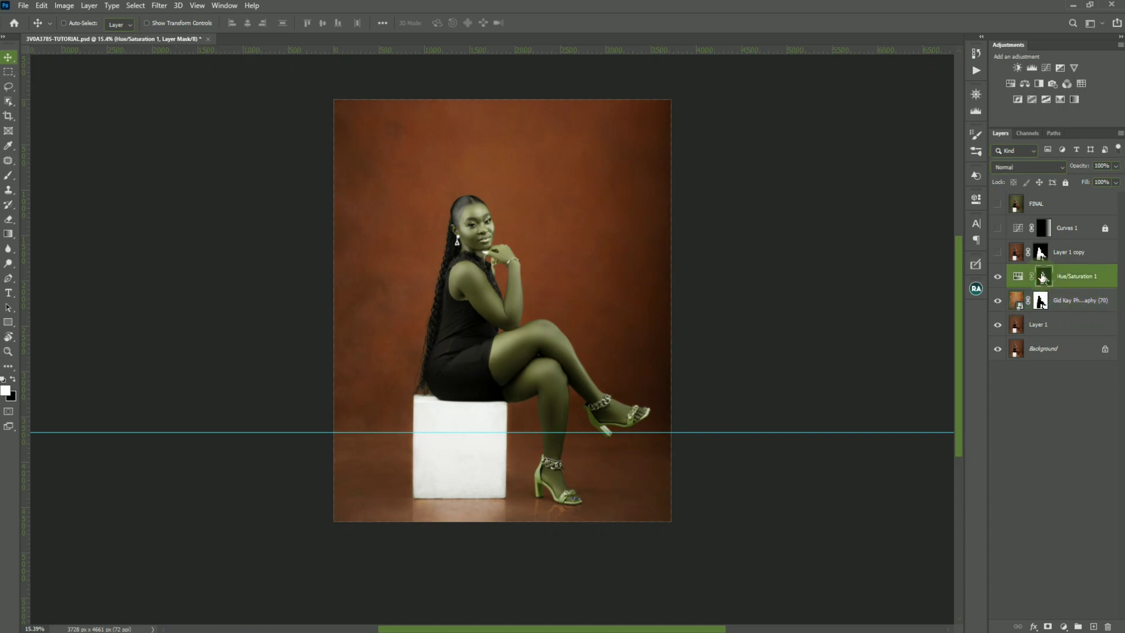
key(ctrl+i)
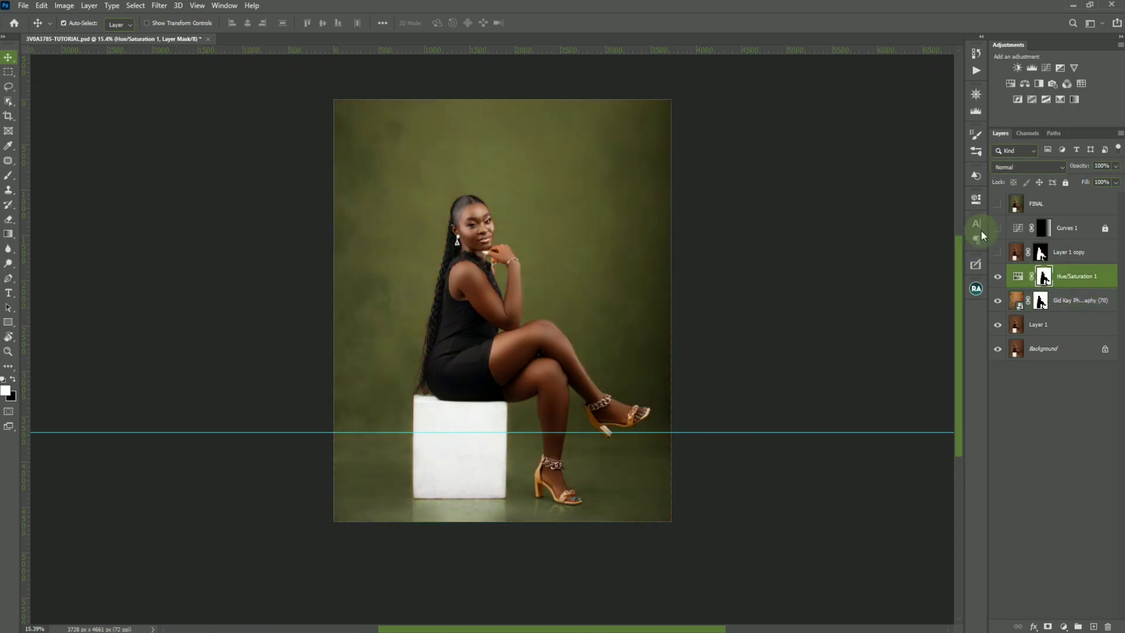
click(976, 94)
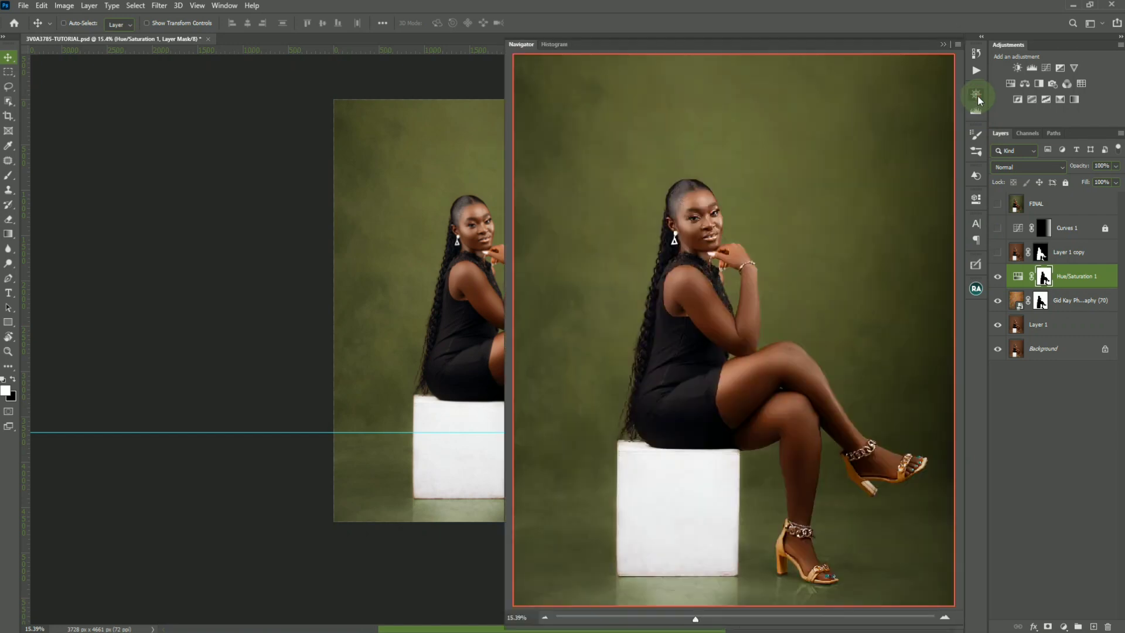
click(944, 43)
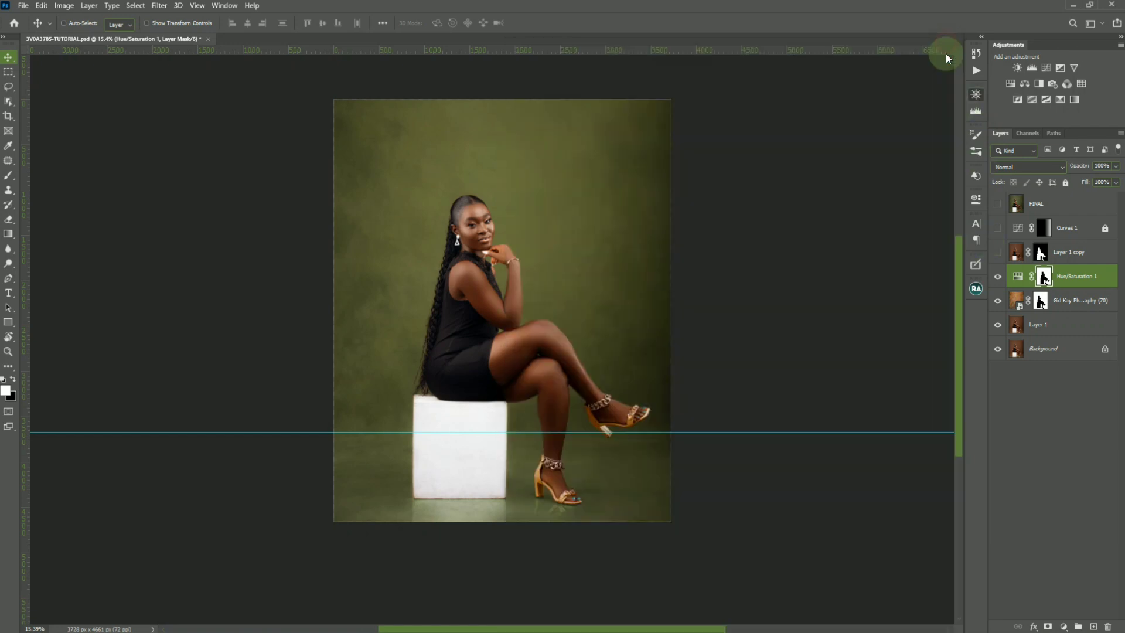
Step: Hide Hue/Saturation 1 again and select the Gid Kay Photography layer
click(998, 276)
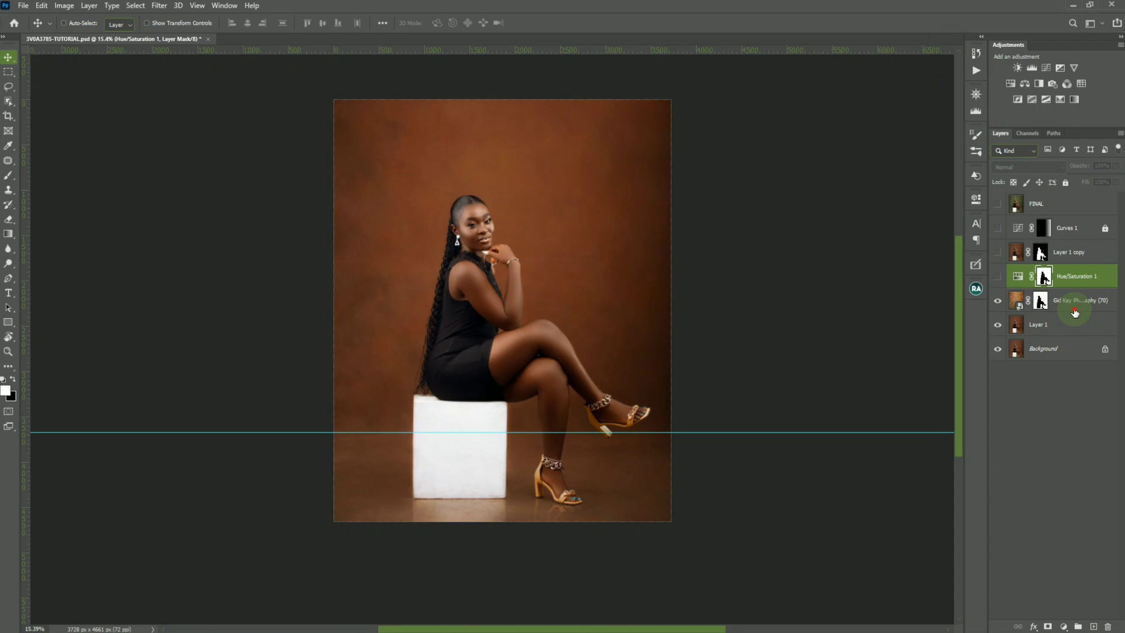
click(1075, 302)
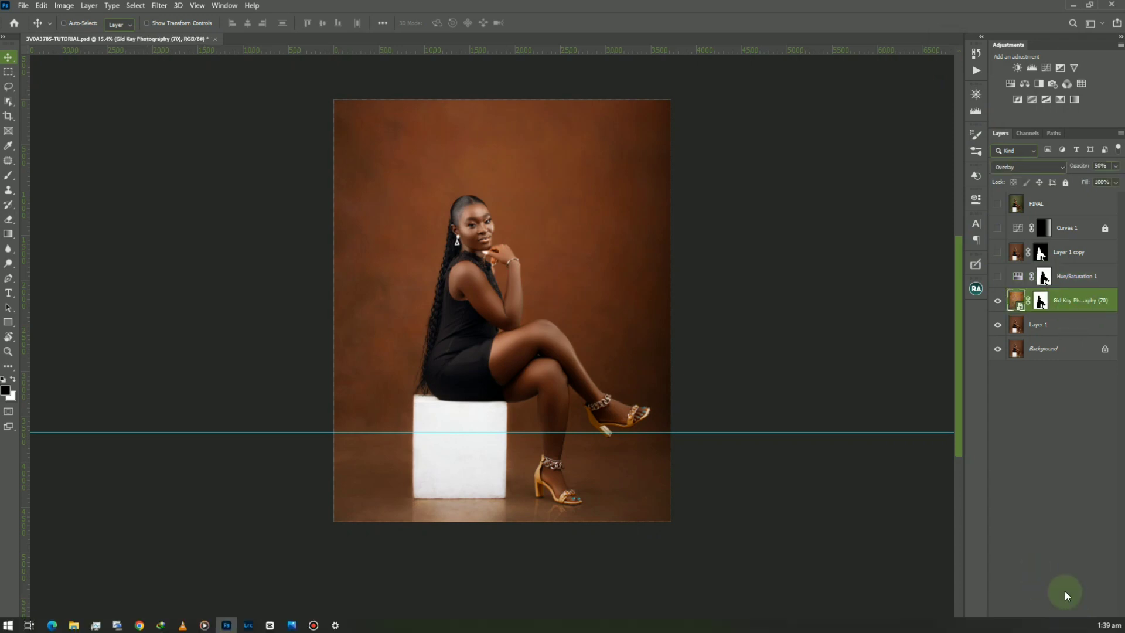
click(1065, 626)
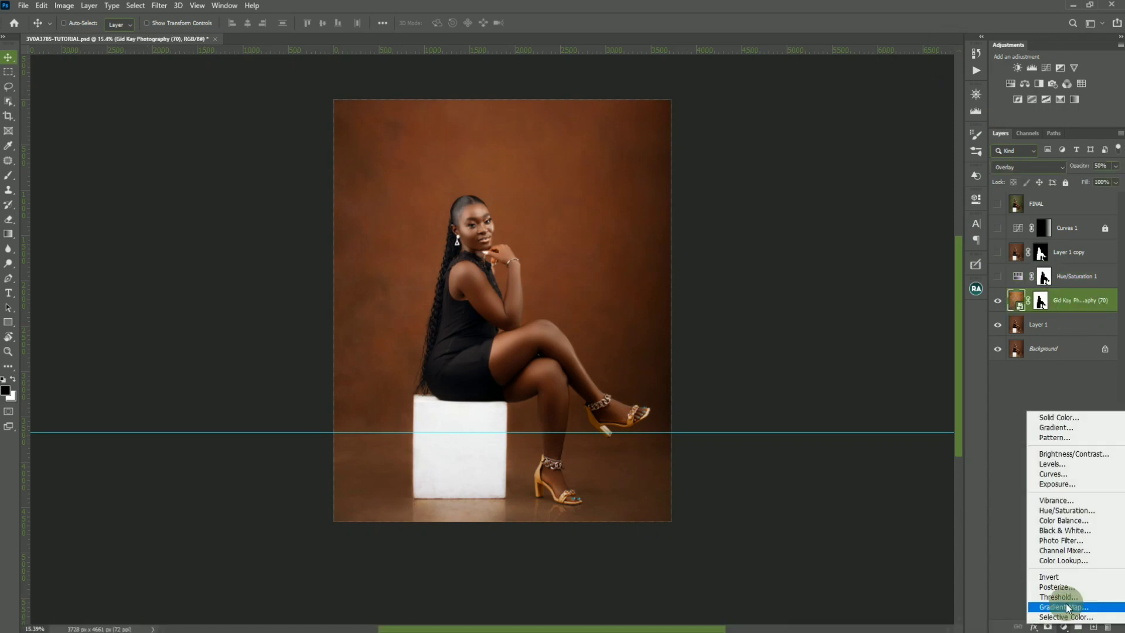
Step: Add a Hue/Saturation 2 layer, sampling the backdrop and shifting Reds hue to -121 (purple)
click(1066, 511)
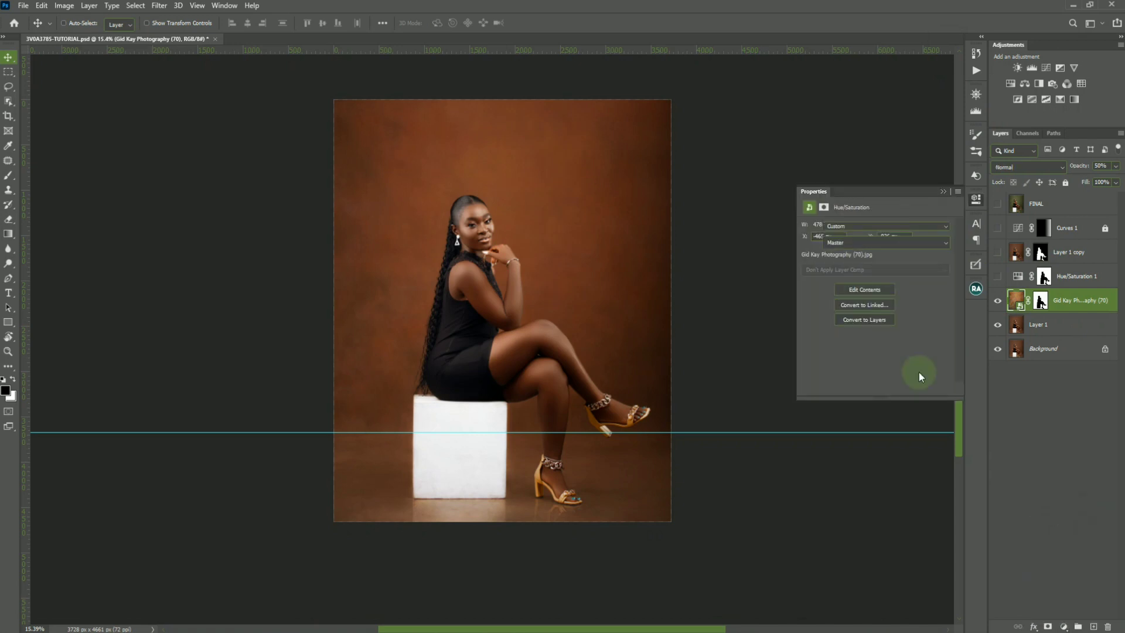
click(809, 241)
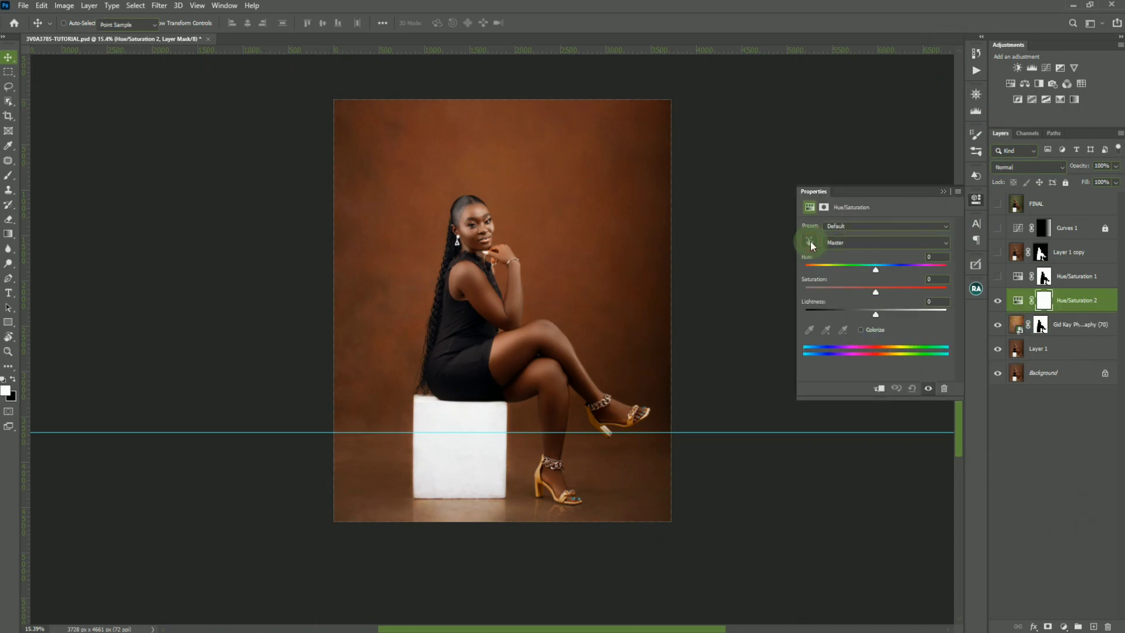
click(555, 215)
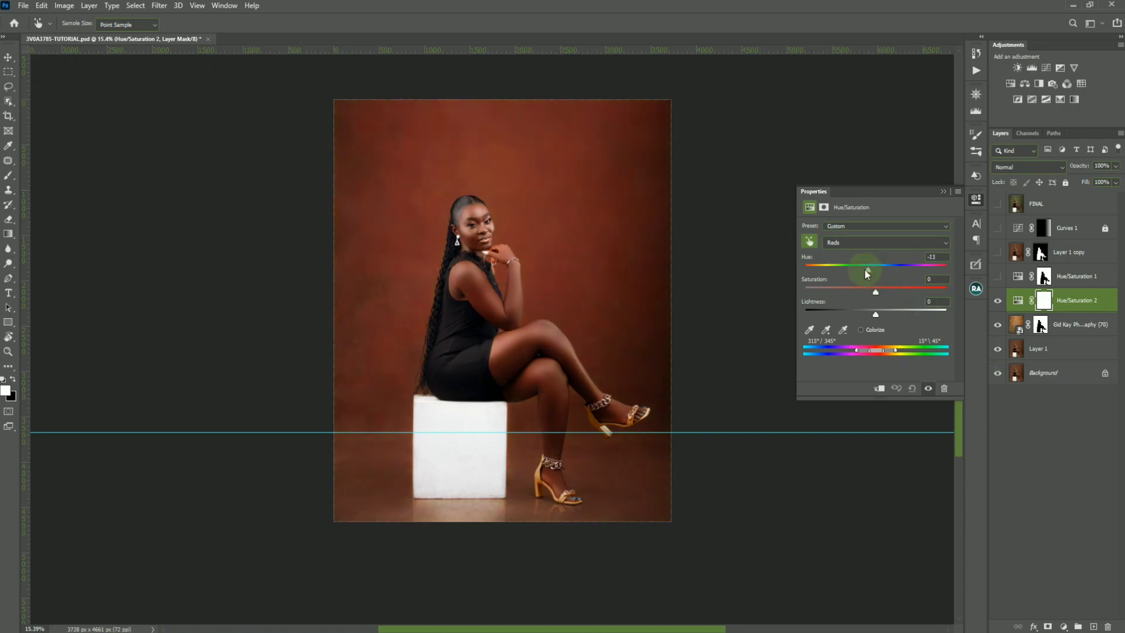
mouse_move(841, 271)
mouse_down()
mouse_move(826, 271)
mouse_move(939, 272)
mouse_move(821, 269)
mouse_up()
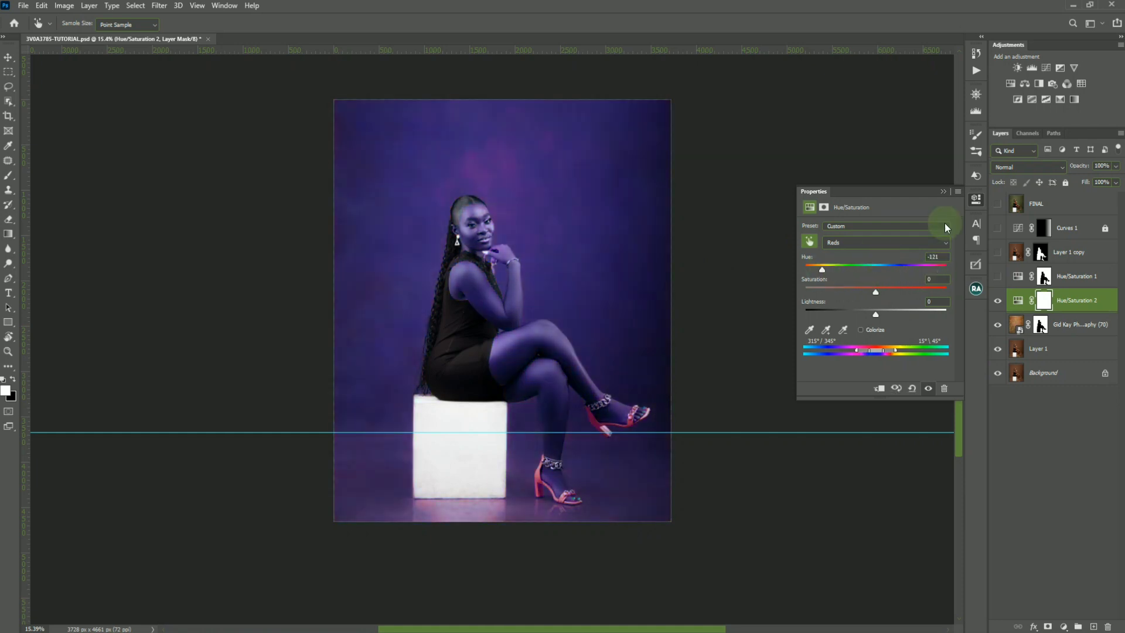
click(940, 191)
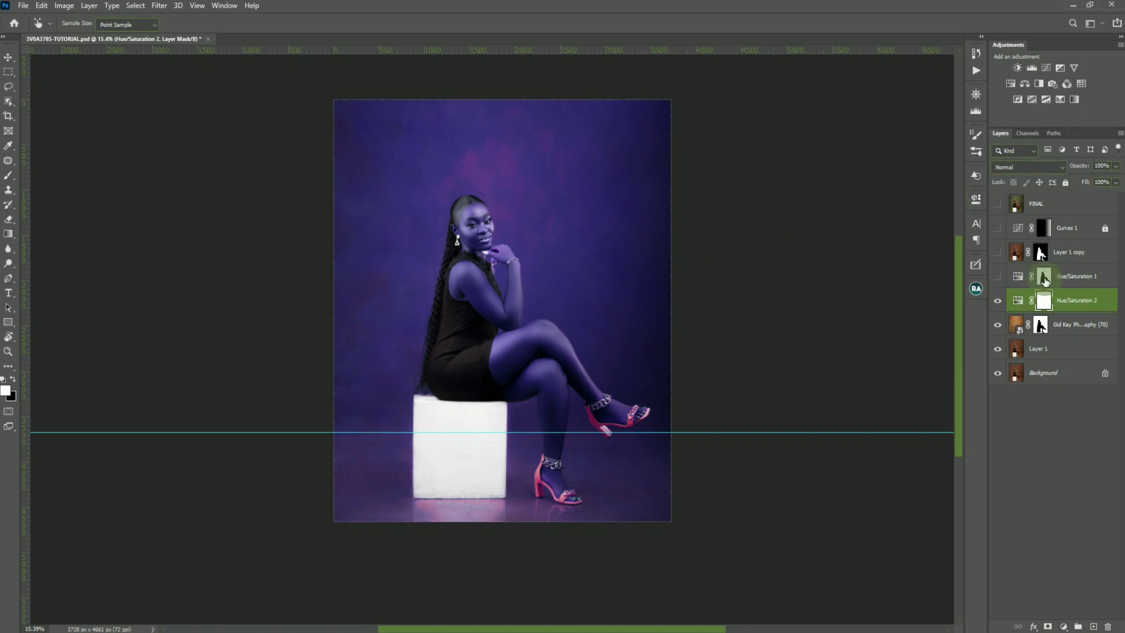
Step: Replace Hue/Saturation 2's mask with a copy of Hue/Saturation 1's mask and preview the result
drag(1044, 278, 1046, 299)
key(Return)
click(977, 95)
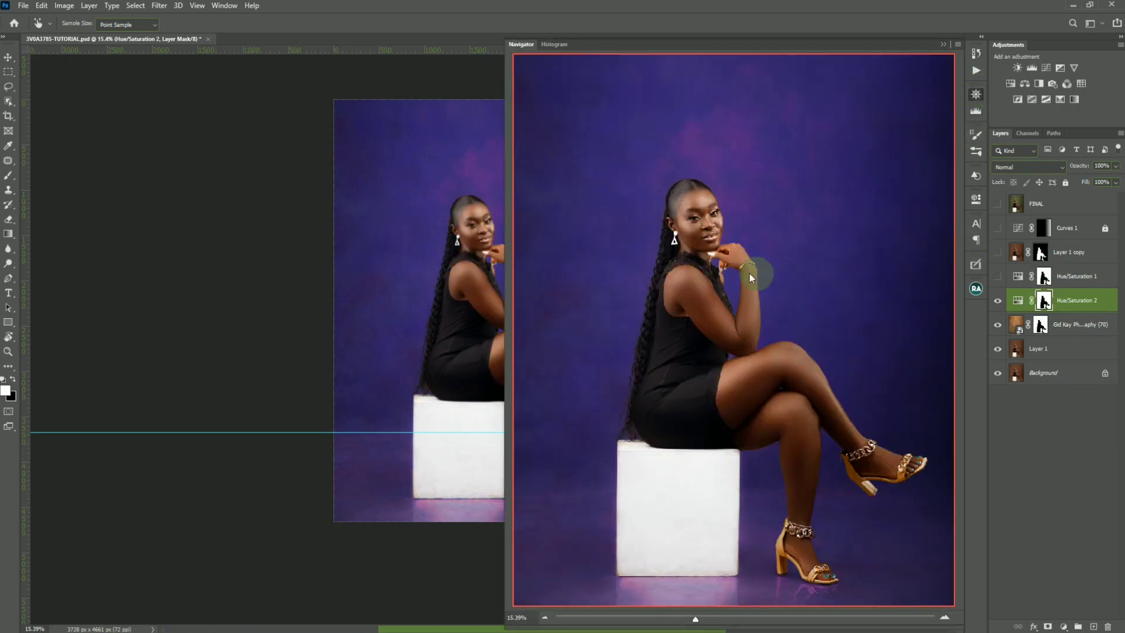
Step: Lower Hue/Saturation 2 saturation to about -50, preview it, then delete the layer
double_click(1018, 300)
key(v)
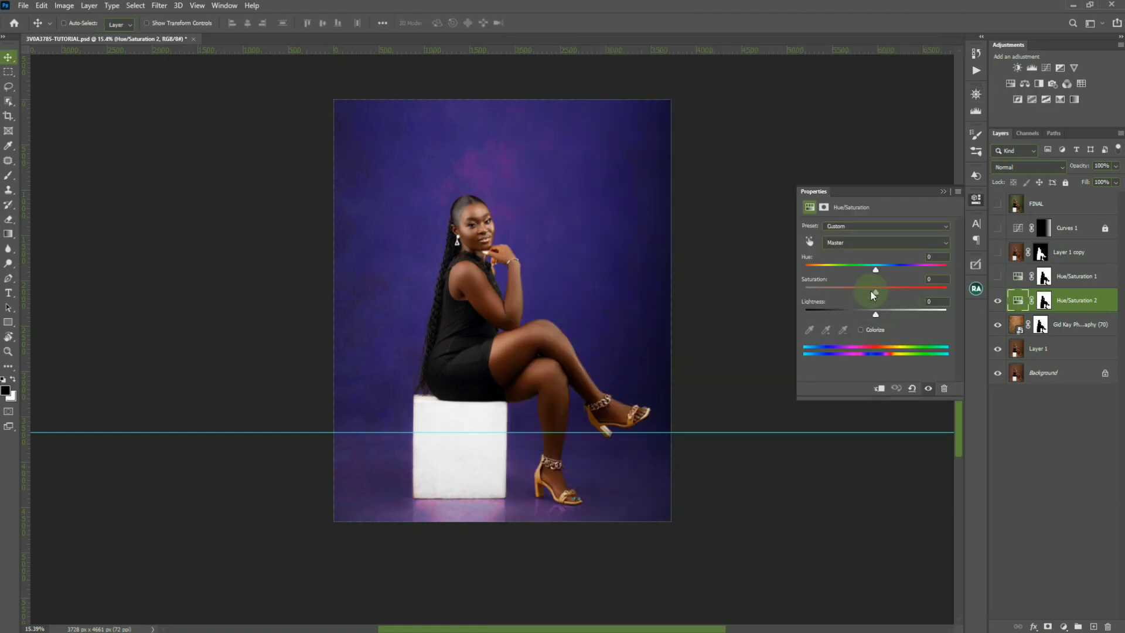
drag(848, 289, 834, 287)
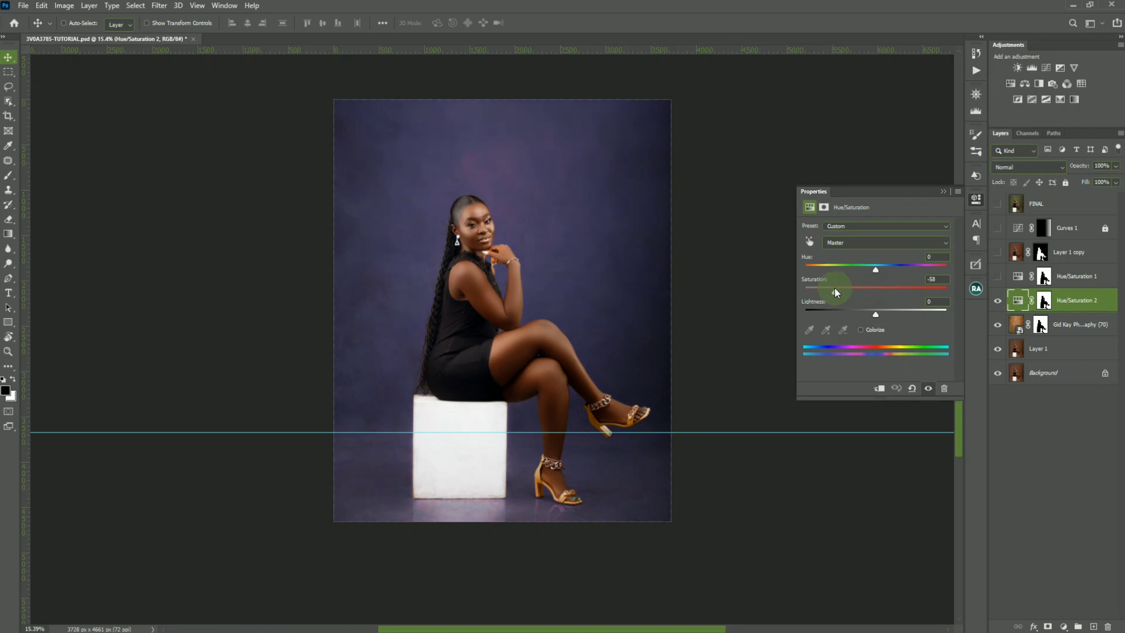
click(975, 93)
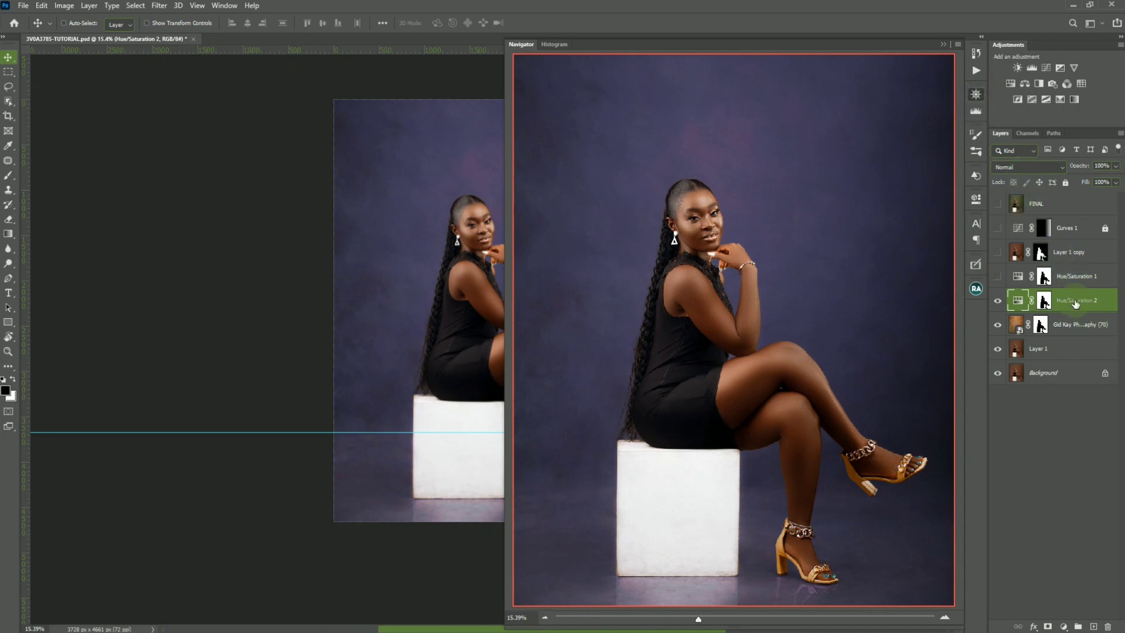
key(Delete)
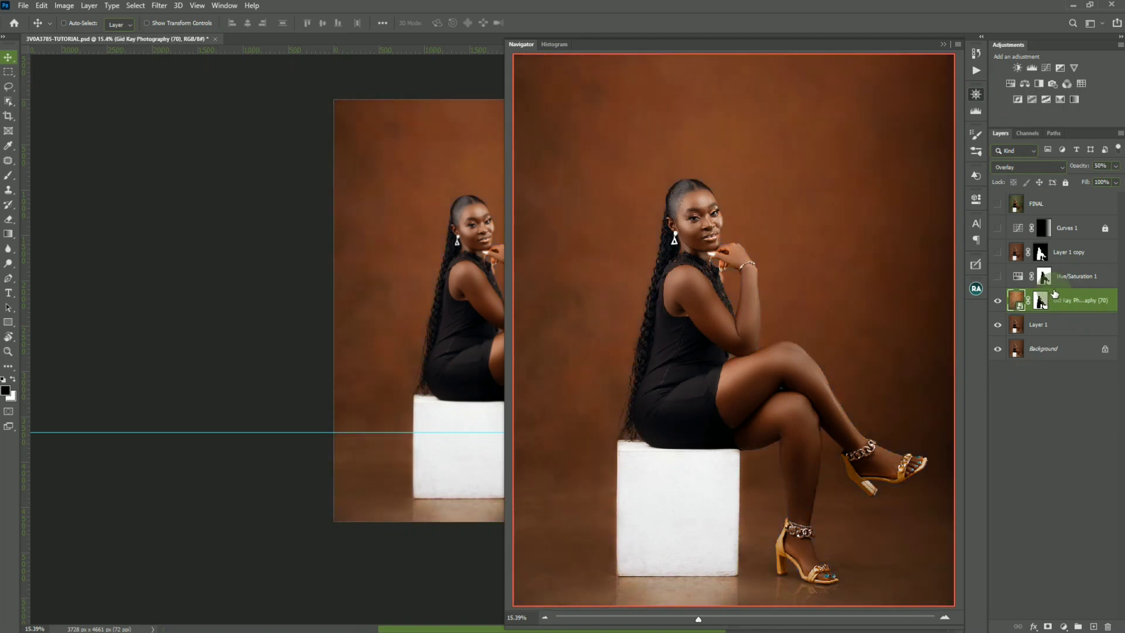
Step: Show and select Hue/Saturation 1, compare Curves 1 on and off, and leave it on
click(997, 277)
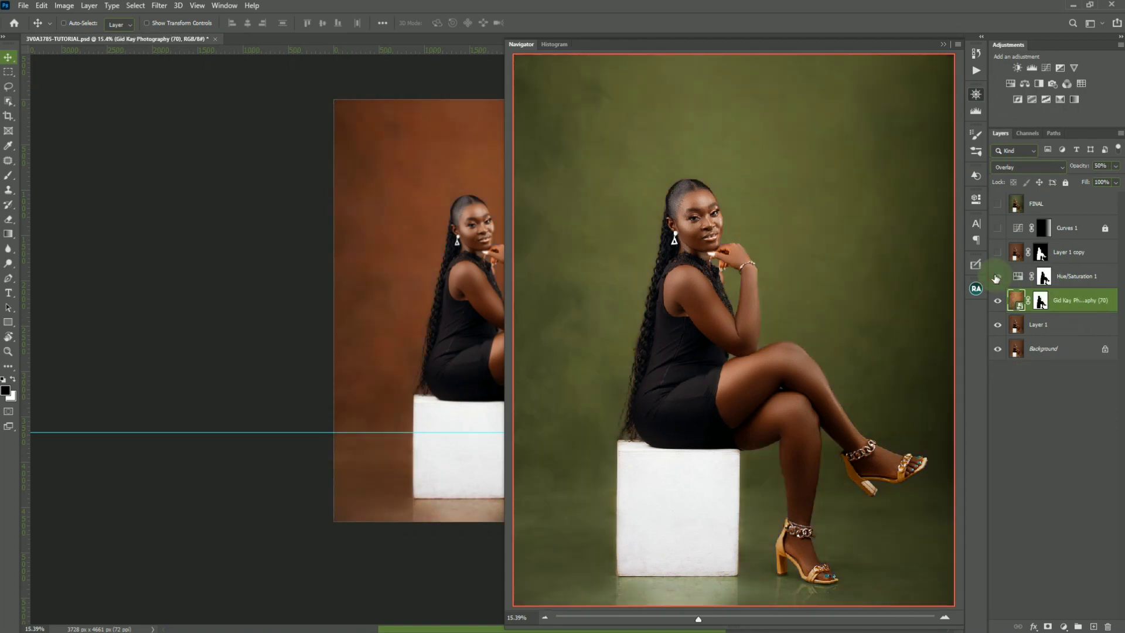
click(1077, 277)
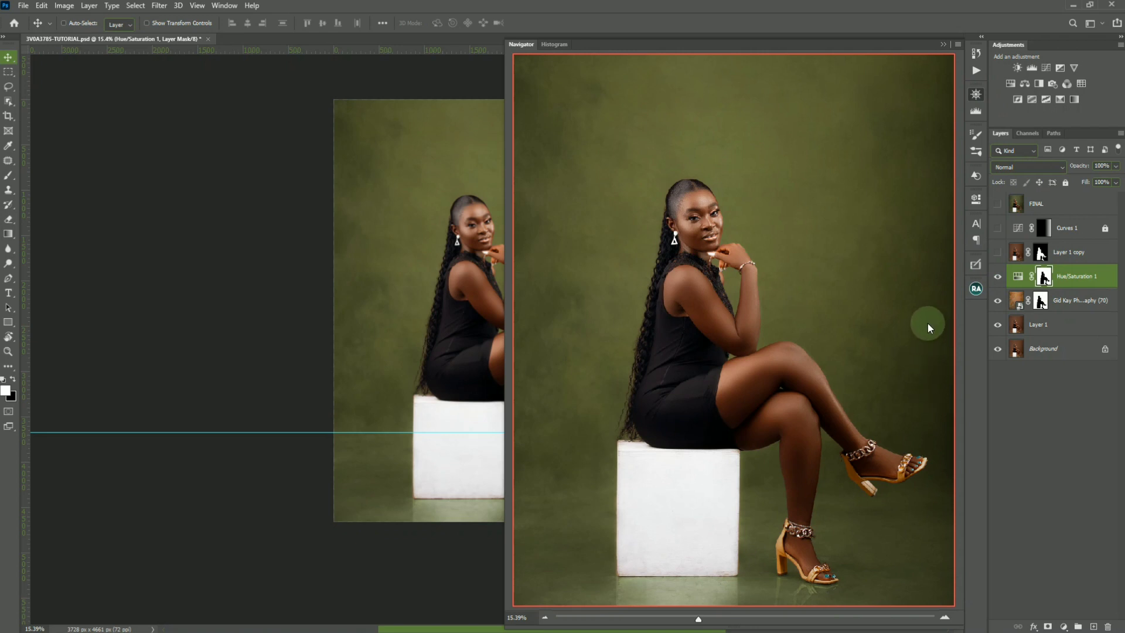
click(999, 228)
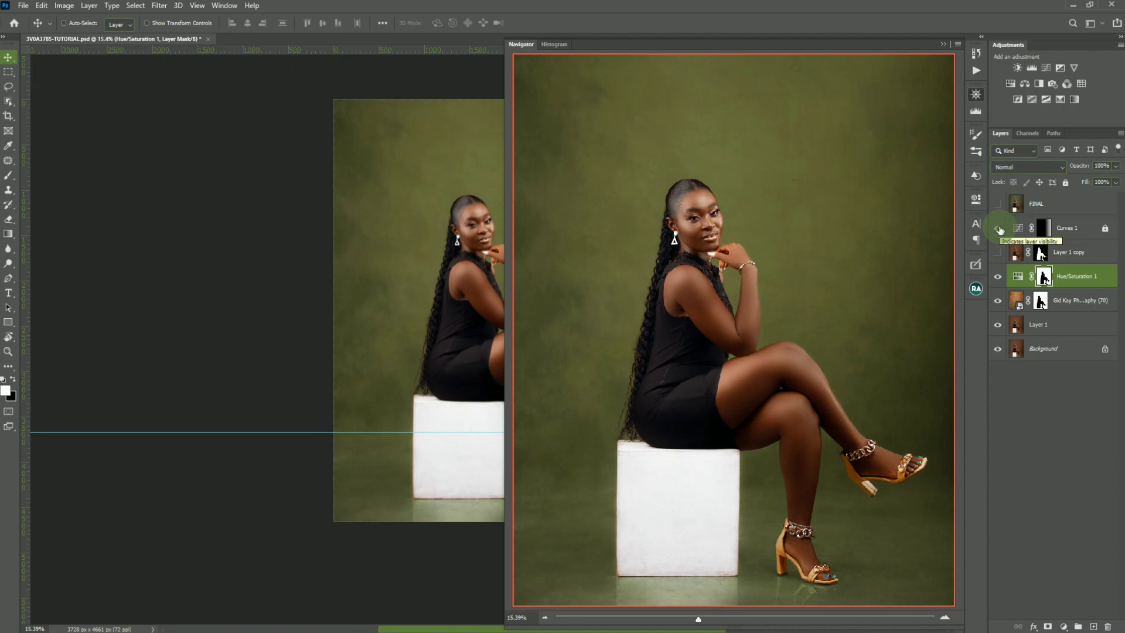
click(999, 228)
click(944, 44)
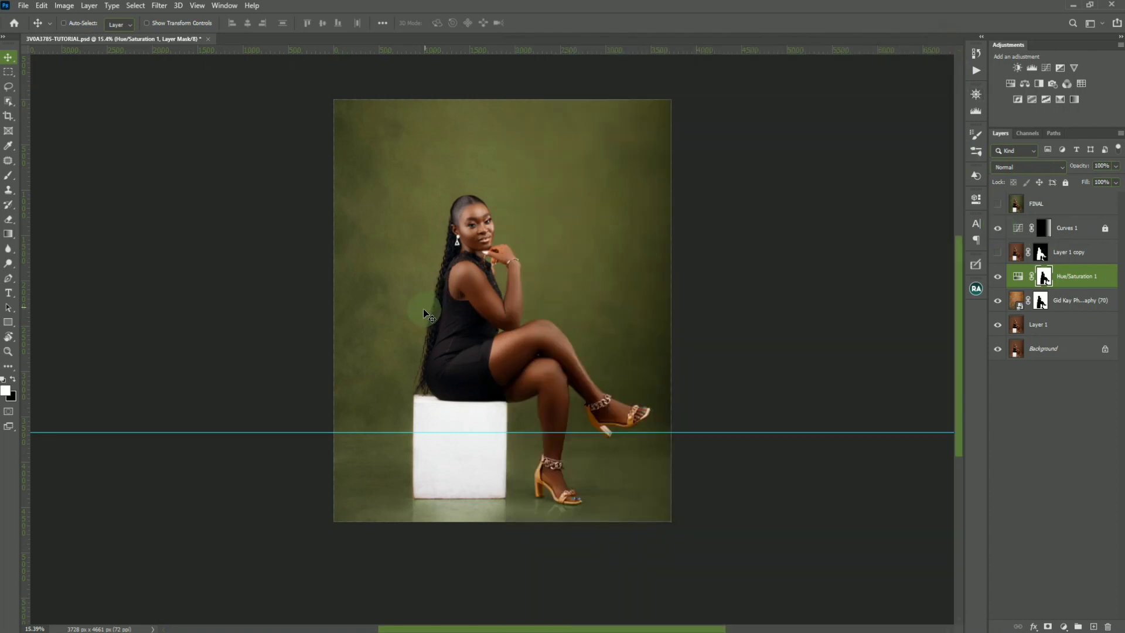
Step: Brush the Hue/Saturation 1 mask along the hair edge up to the head, then fit the photo on screen
scroll(434, 322, up, 8)
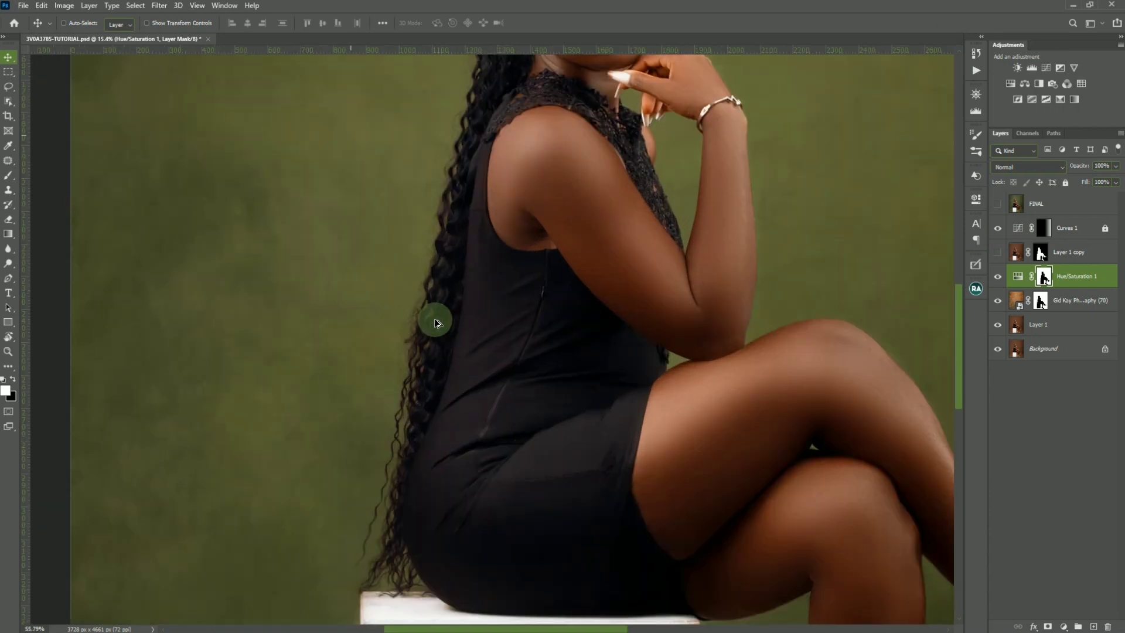
scroll(440, 318, down, 2)
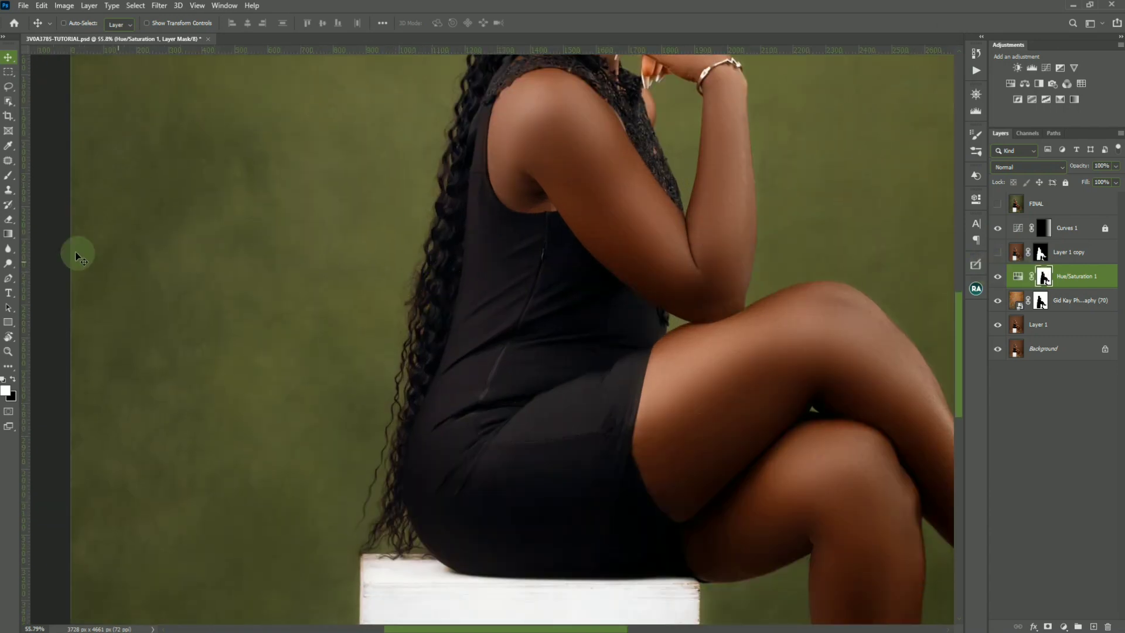
click(8, 175)
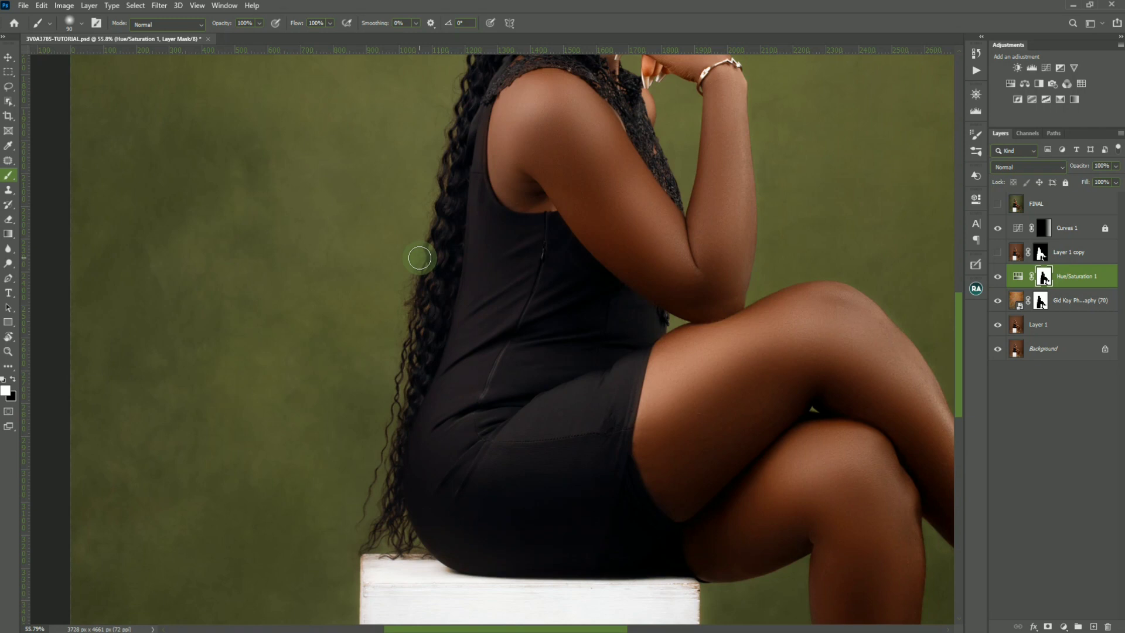
scroll(421, 258, down, 2)
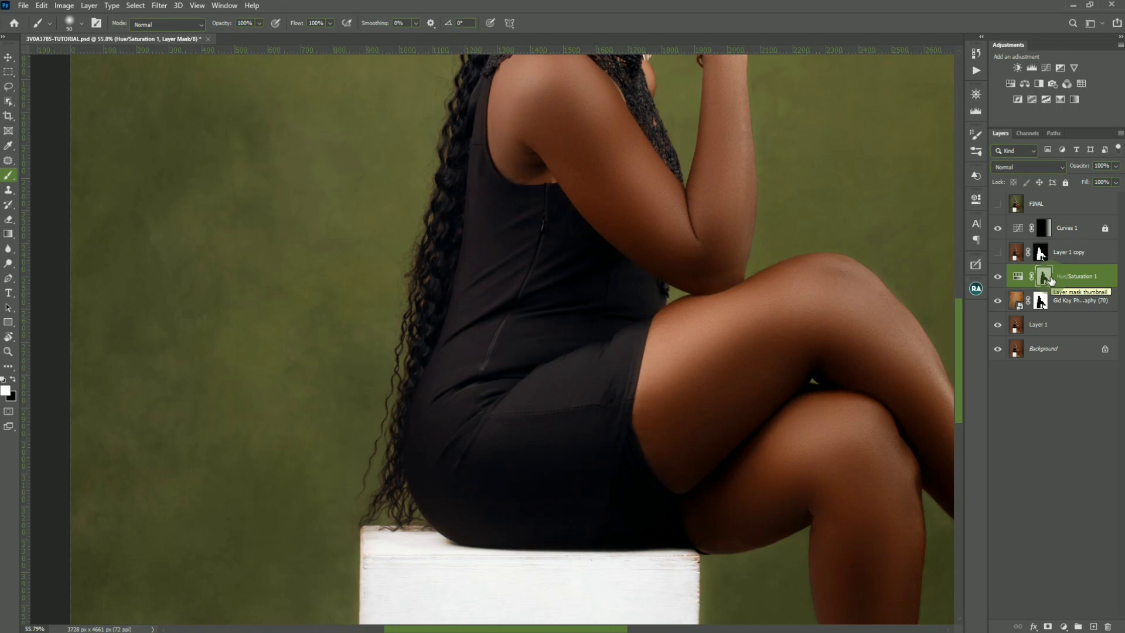
mouse_move(421, 227)
mouse_down()
mouse_move(376, 445)
mouse_move(385, 352)
mouse_move(378, 419)
mouse_move(413, 257)
mouse_move(404, 348)
mouse_move(358, 488)
mouse_move(373, 492)
mouse_move(347, 493)
mouse_move(408, 508)
mouse_move(386, 499)
mouse_move(398, 510)
mouse_move(347, 514)
mouse_move(372, 507)
mouse_move(383, 456)
mouse_move(406, 507)
mouse_move(381, 501)
mouse_move(373, 456)
mouse_move(409, 336)
mouse_move(386, 426)
mouse_move(385, 334)
mouse_up()
scroll(384, 334, up, 5)
mouse_move(450, 235)
mouse_down()
mouse_move(450, 249)
mouse_move(436, 242)
mouse_move(424, 384)
mouse_move(458, 162)
mouse_move(460, 240)
mouse_move(458, 229)
mouse_up()
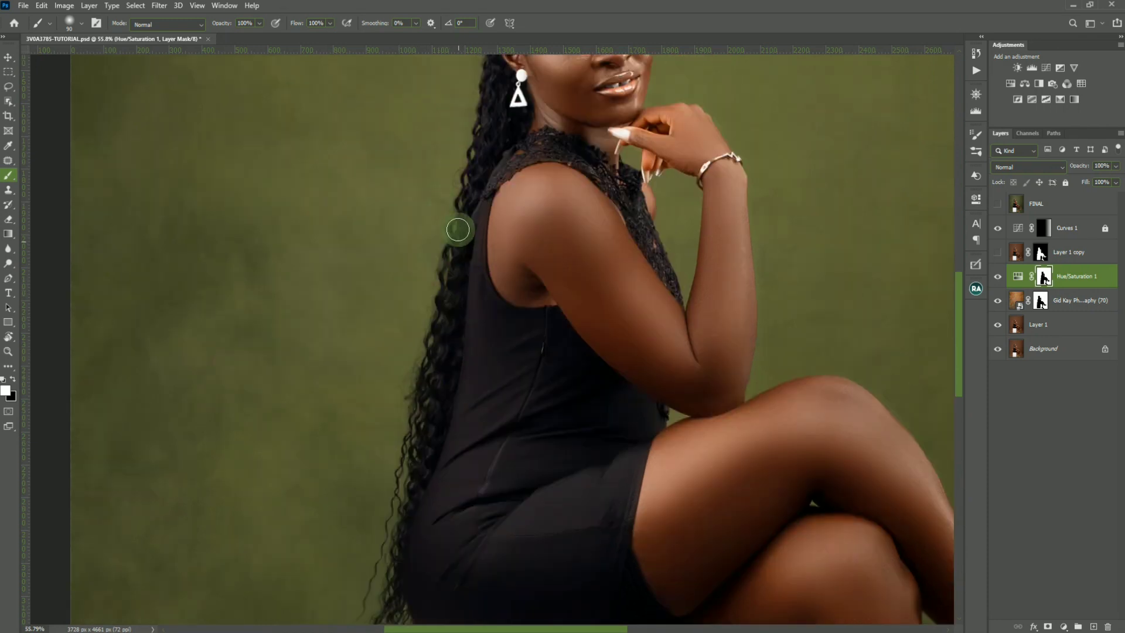
scroll(457, 229, up, 5)
mouse_move(478, 295)
mouse_down()
mouse_move(467, 344)
mouse_move(469, 170)
mouse_move(484, 181)
mouse_move(497, 115)
mouse_move(515, 95)
mouse_move(553, 83)
mouse_move(596, 92)
mouse_move(639, 135)
mouse_up()
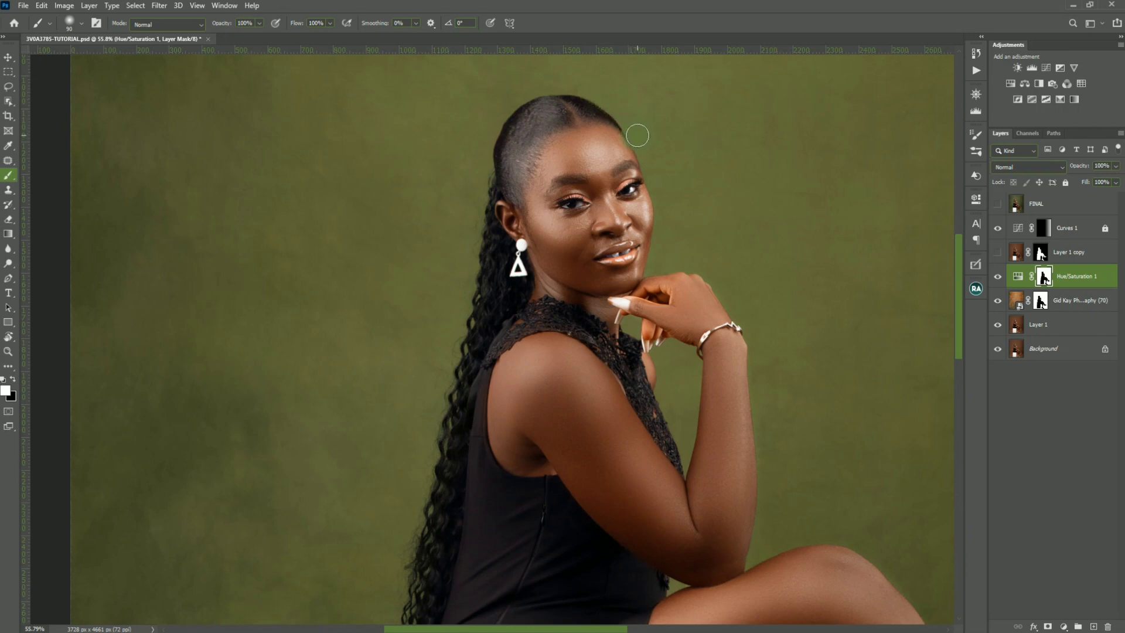
key(ctrl+0)
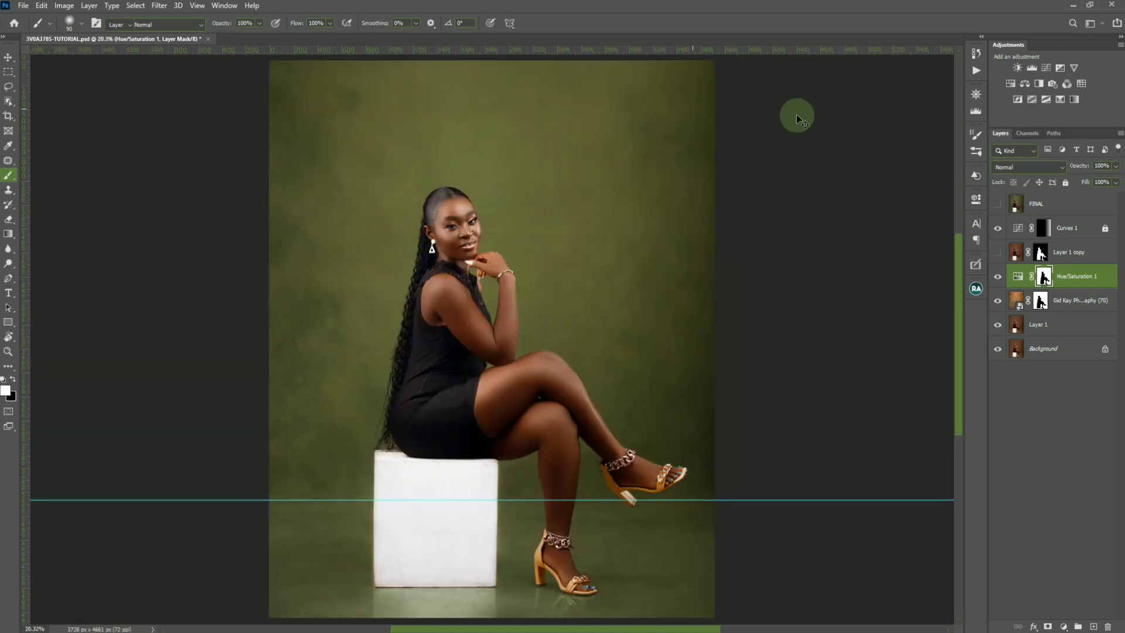
Step: Add a Black & White 1 adjustment above the Gid Kay Photography (70) layer, clipped to it
key(v)
click(977, 94)
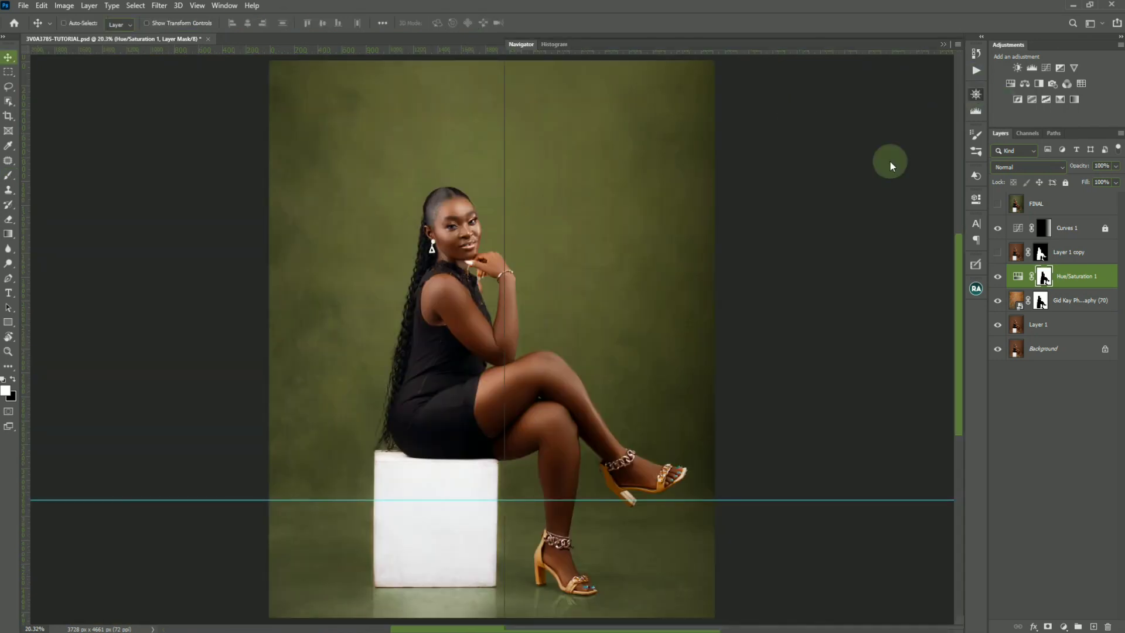
click(945, 44)
click(1093, 305)
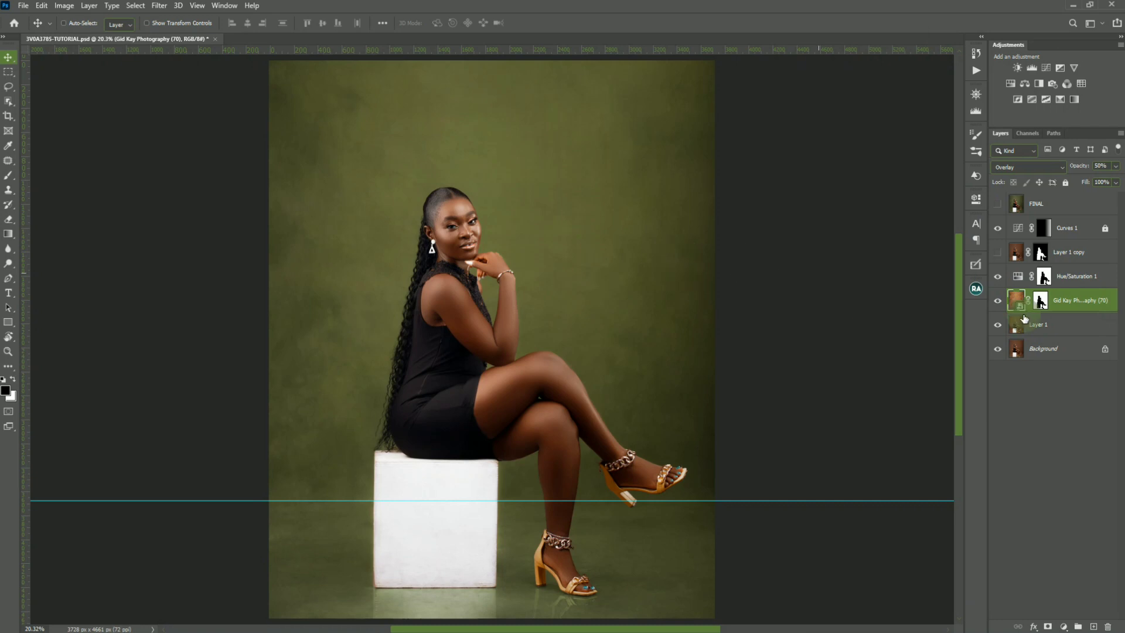
click(1064, 628)
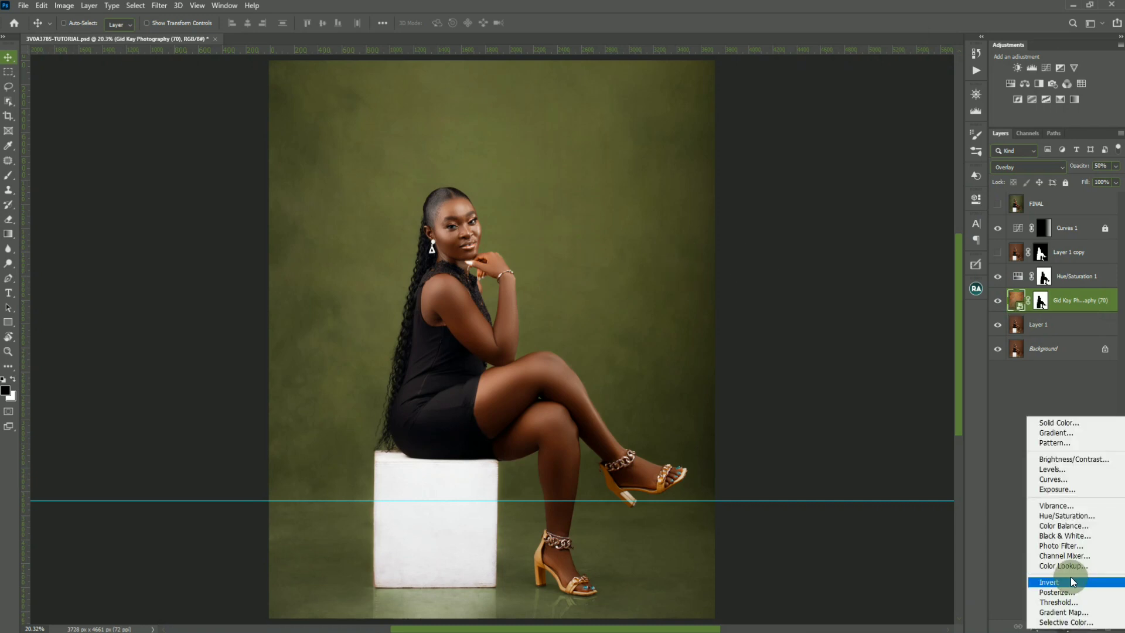
click(1068, 537)
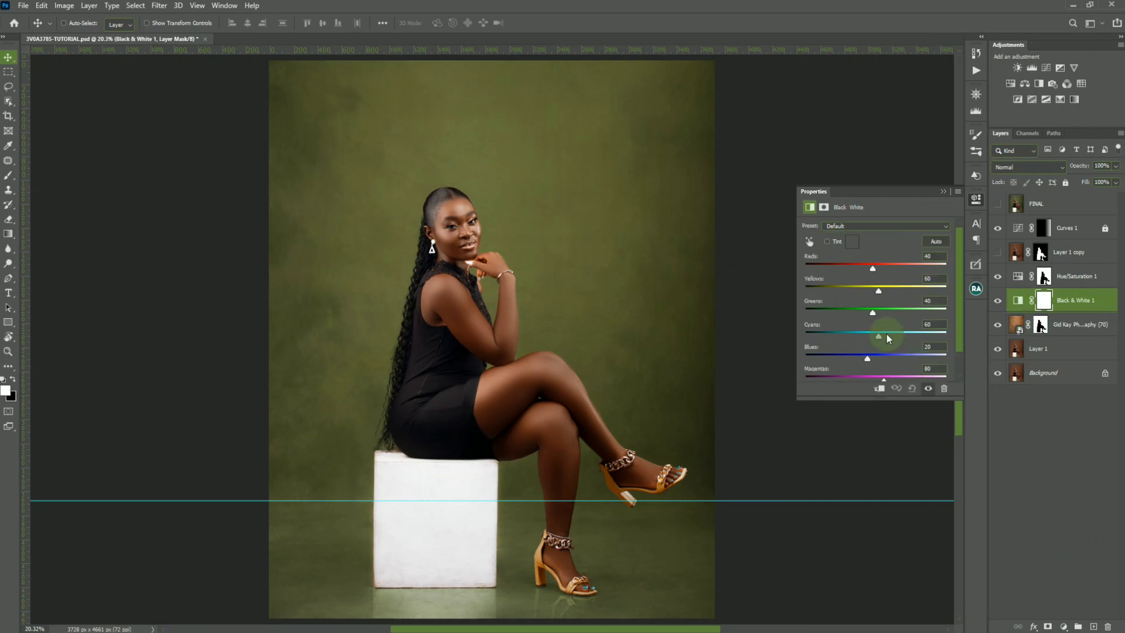
click(880, 389)
click(880, 390)
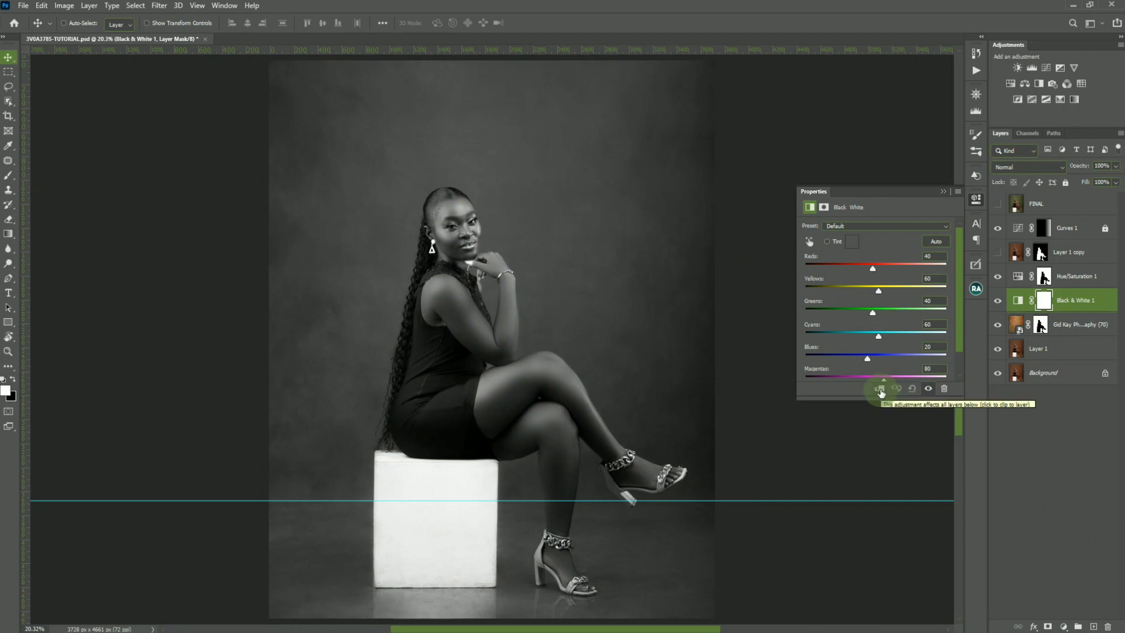
click(880, 389)
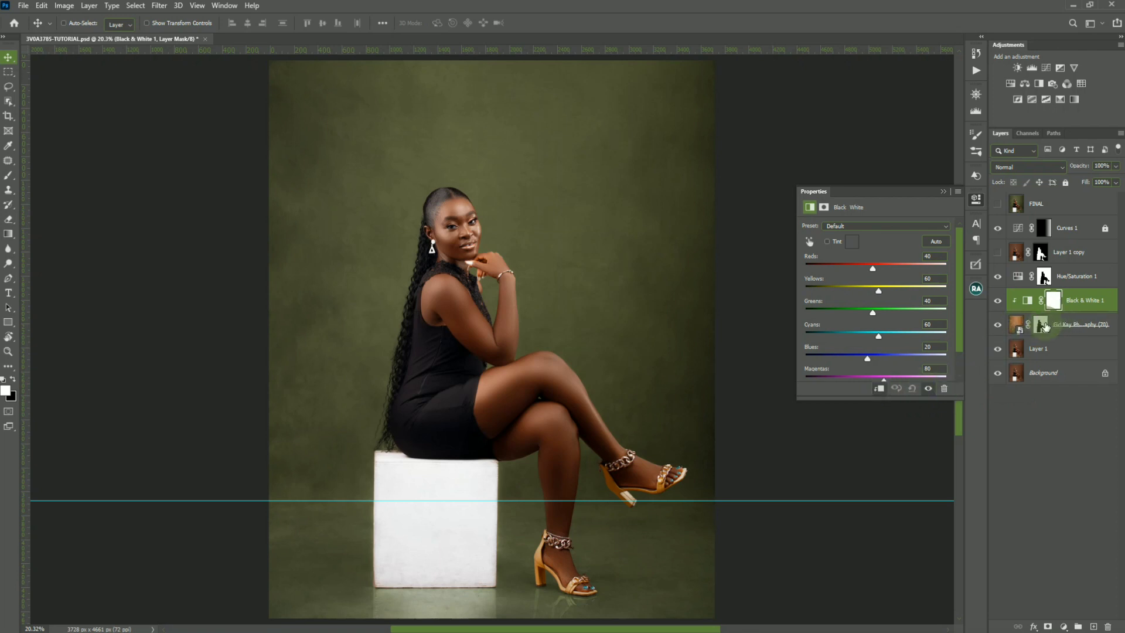
click(975, 95)
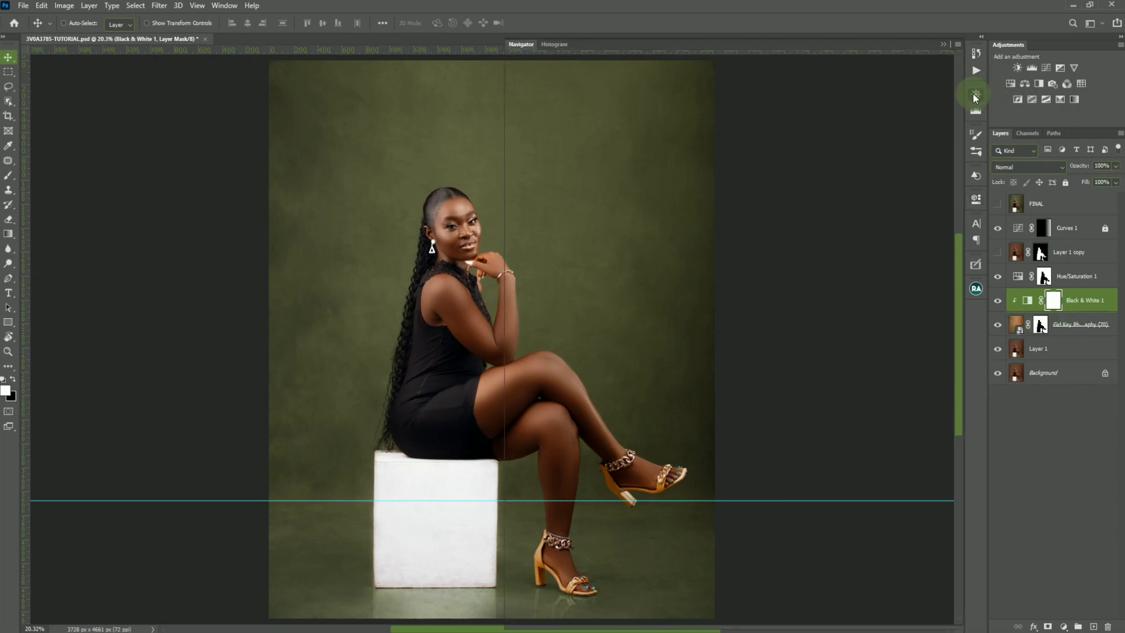
Step: Group the Gid Kay Photography texture through Hue/Saturation 1 layers into Group 1
click(1044, 305)
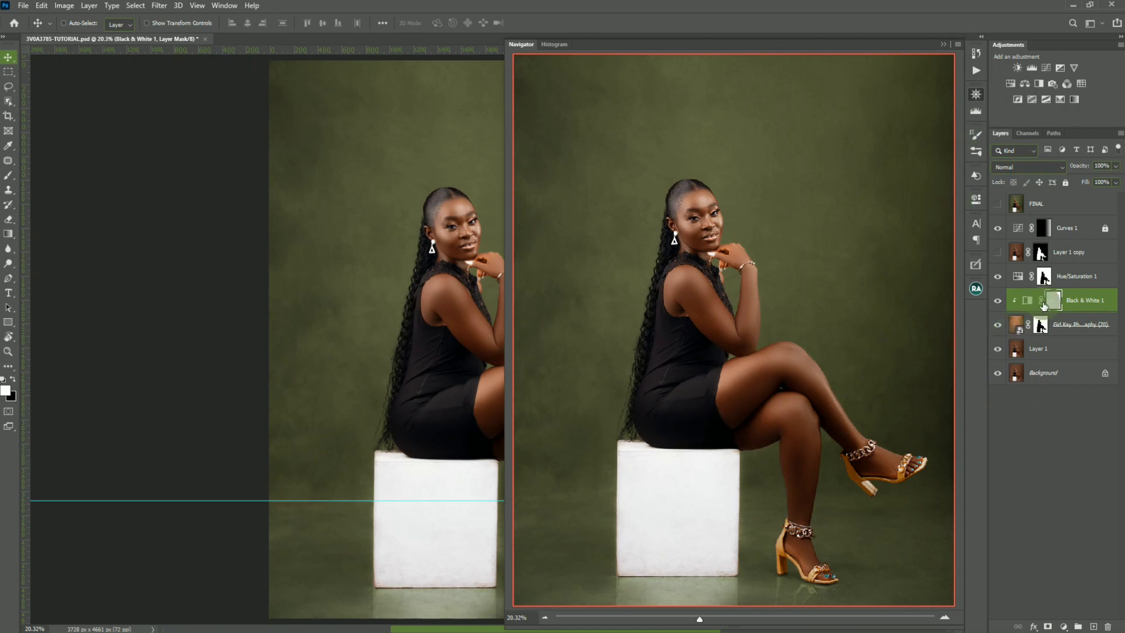
click(1064, 324)
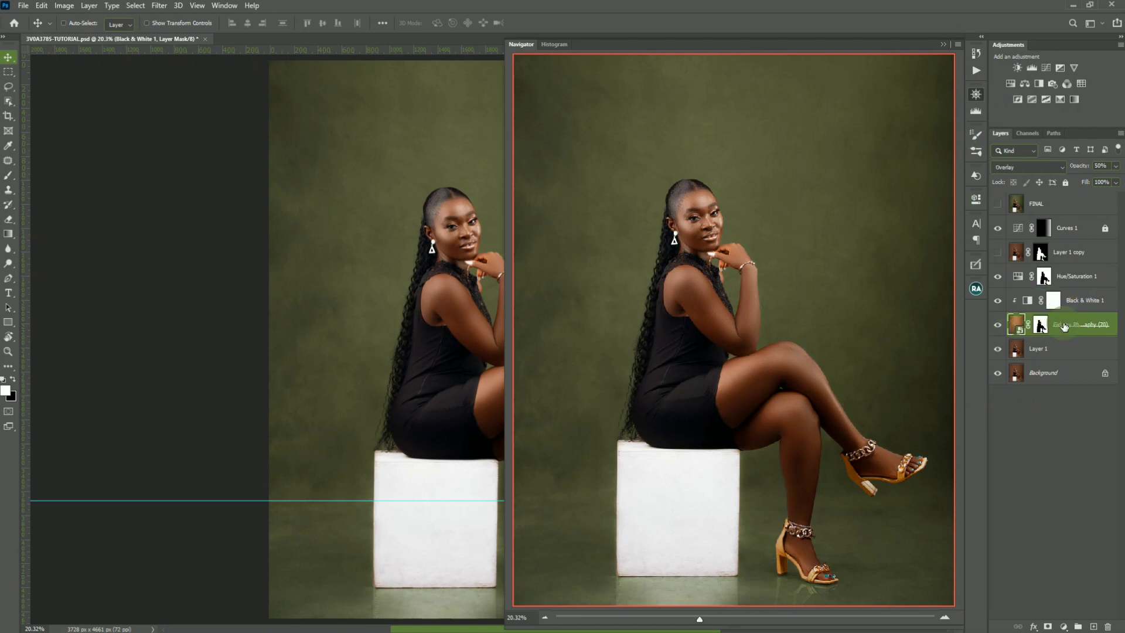
shift+click(1076, 278)
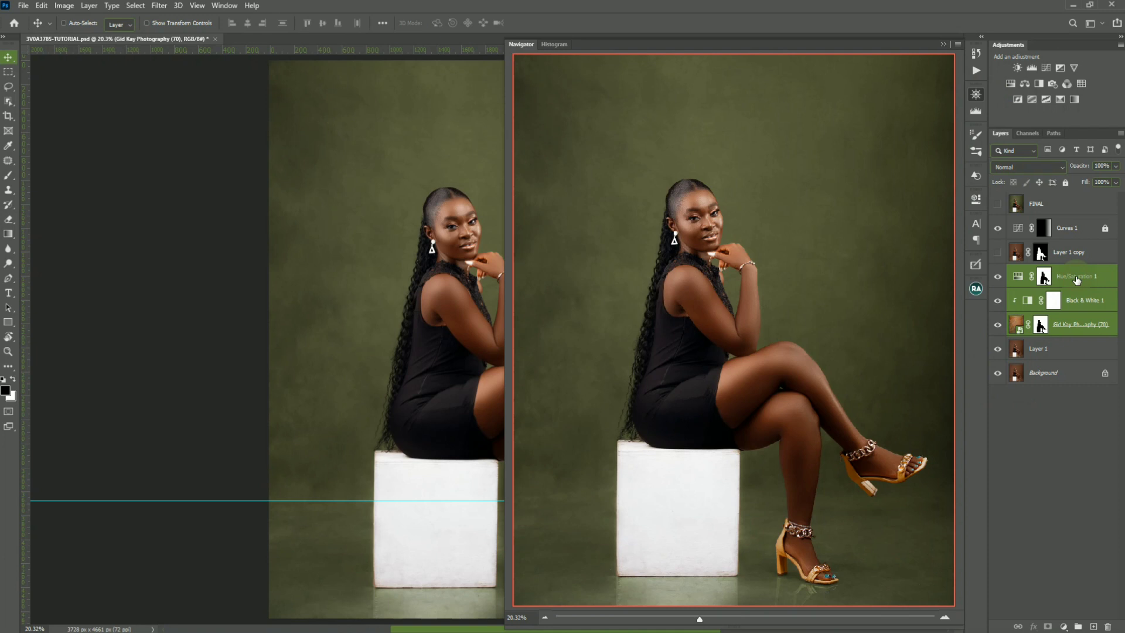
click(1077, 625)
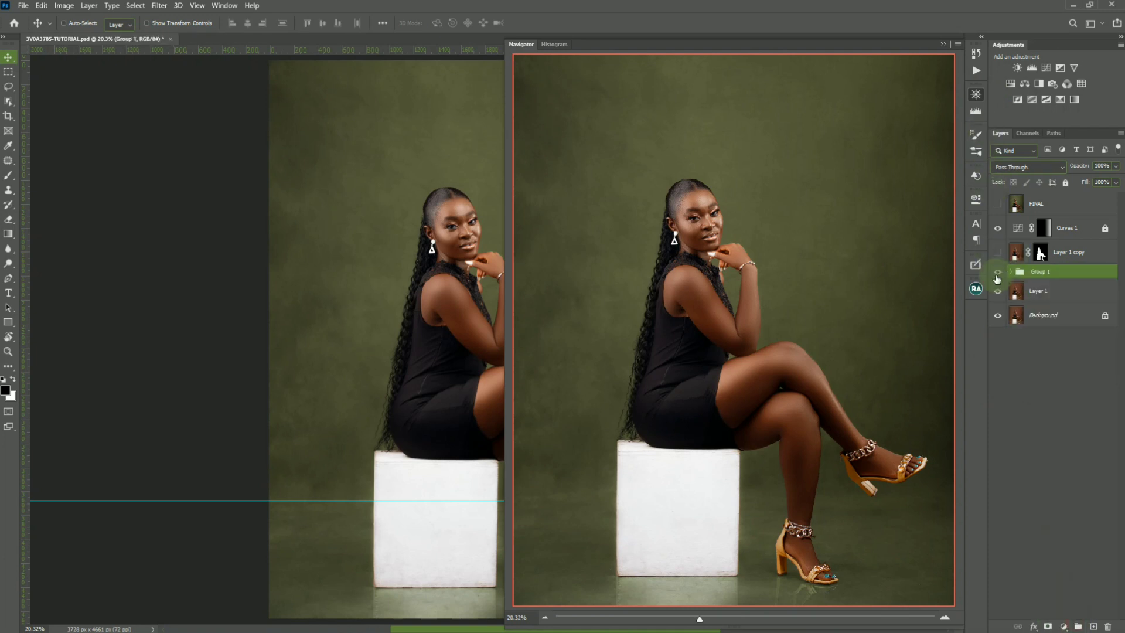
Step: Compare visibility of Group 1, Layer 1 copy and FINAL, ending with FINAL shown and selected
click(997, 273)
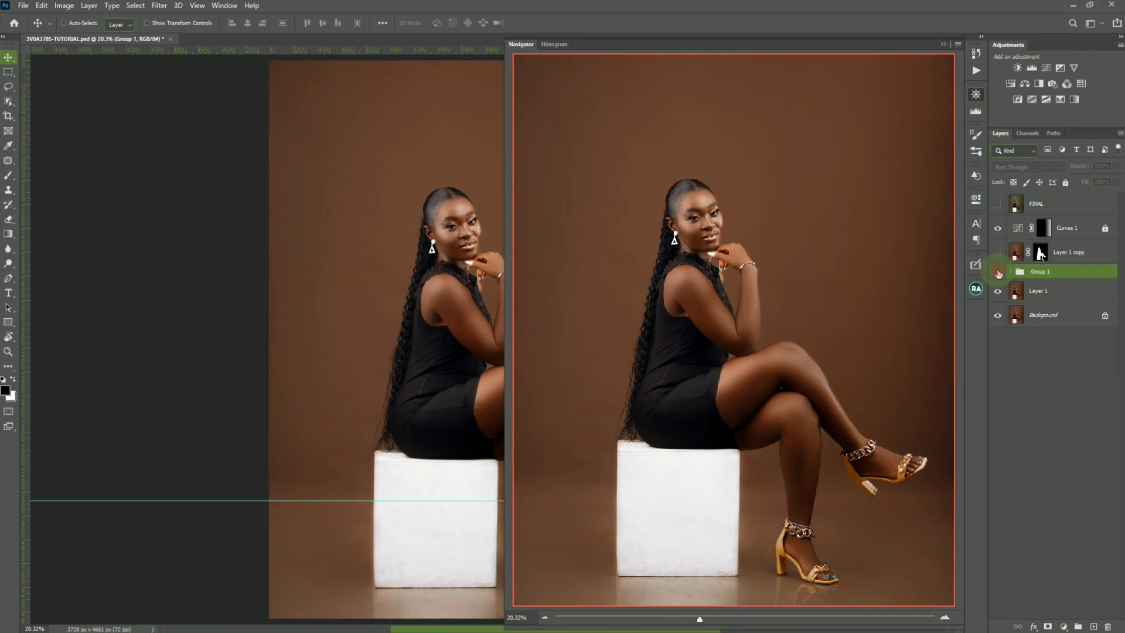
click(998, 273)
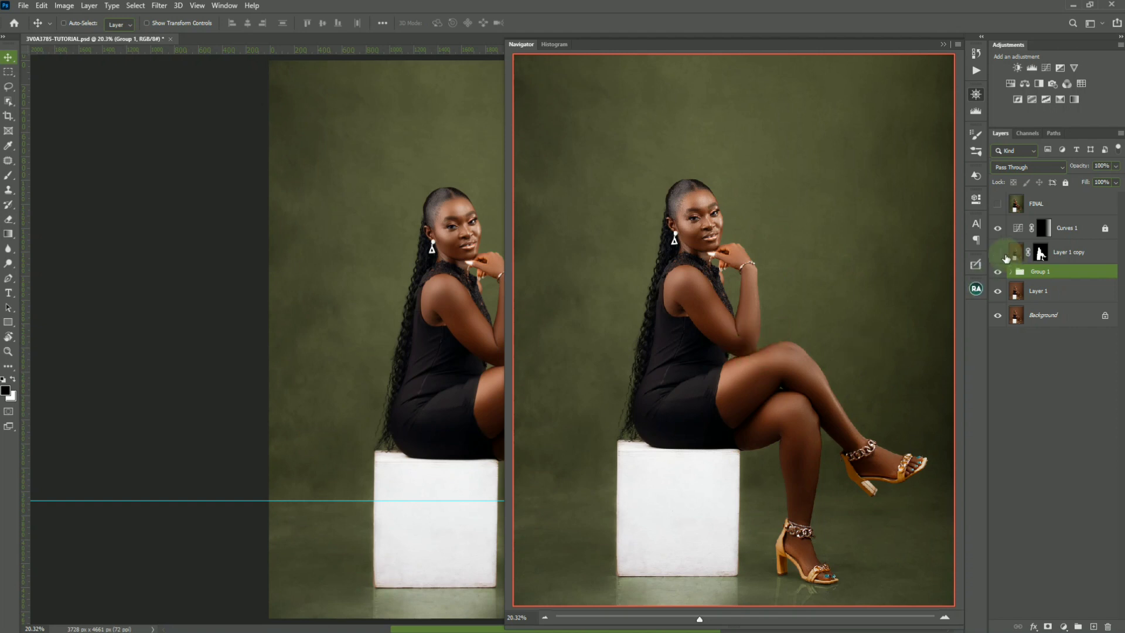
click(997, 252)
click(998, 271)
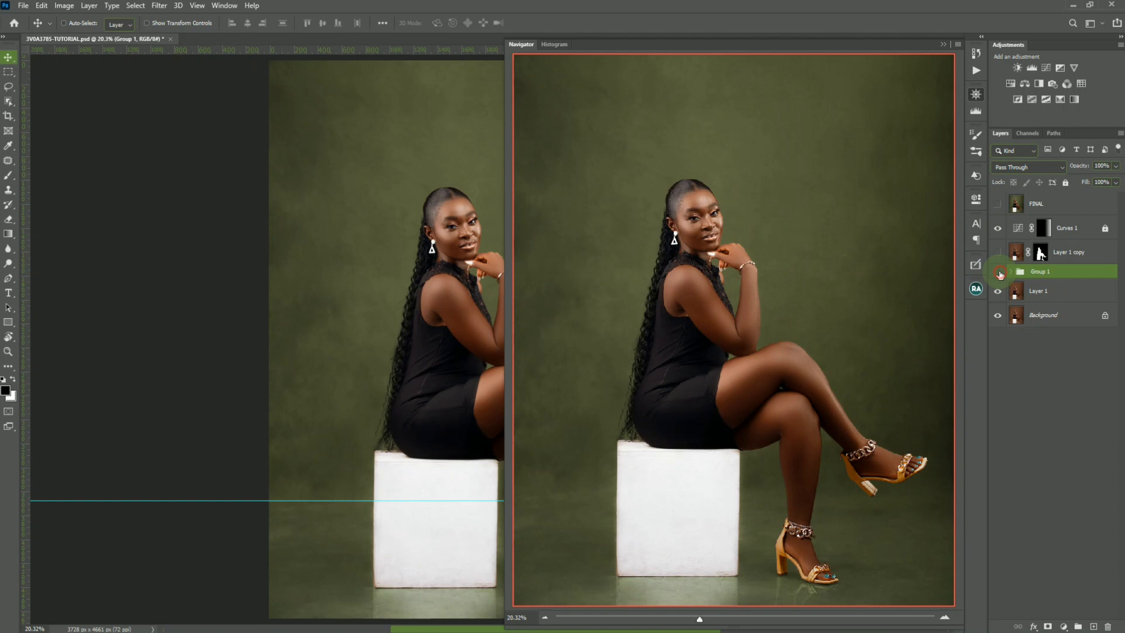
click(1000, 204)
click(1000, 203)
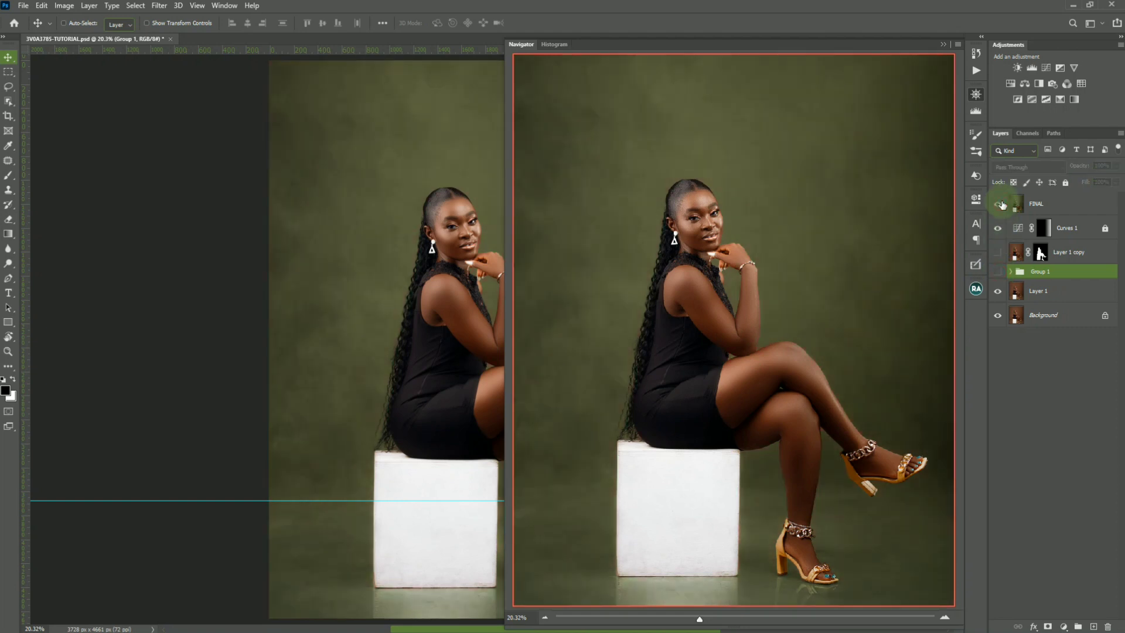
click(1033, 205)
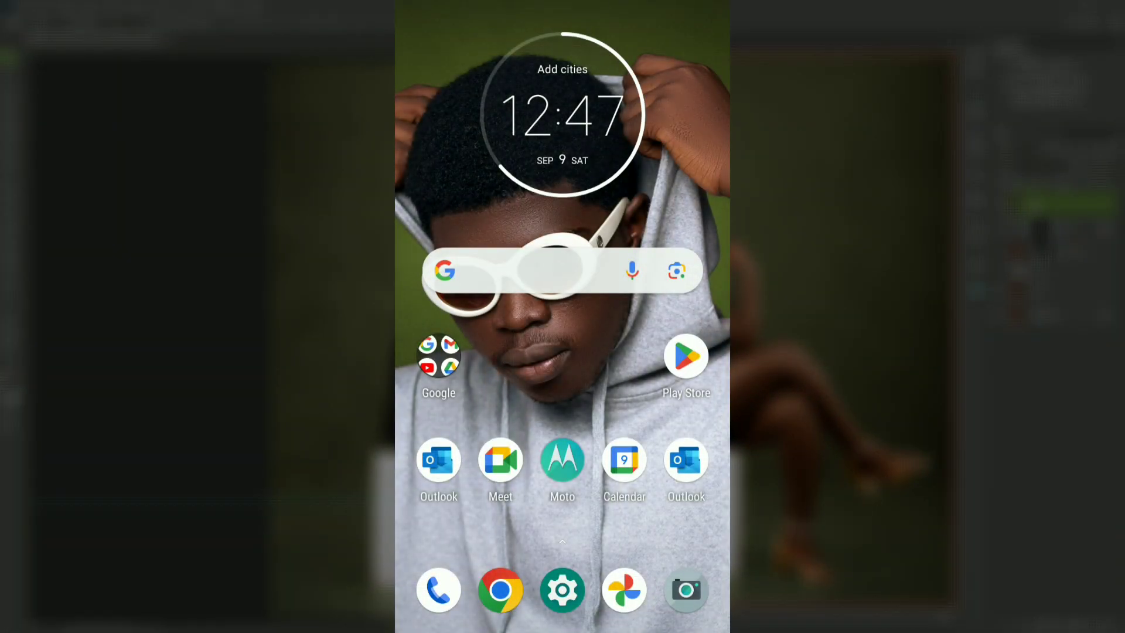
Step: Open the Gid Kay Photography store on Selar and scroll through its product grid
click(499, 590)
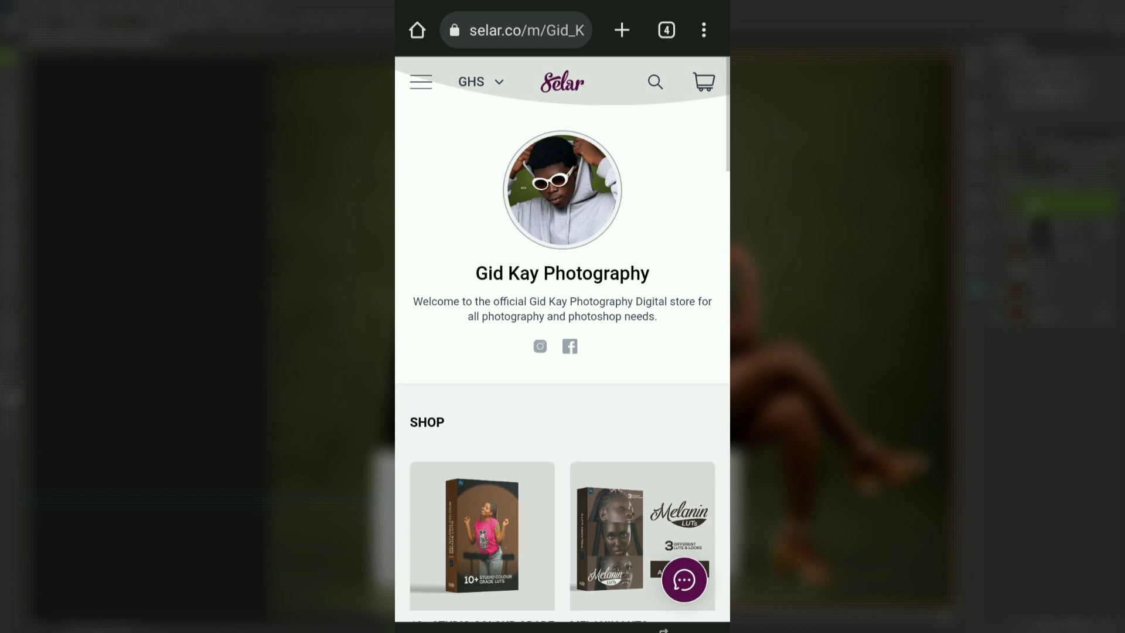
scroll(562, 317, down, 3)
scroll(563, 351, down, 10)
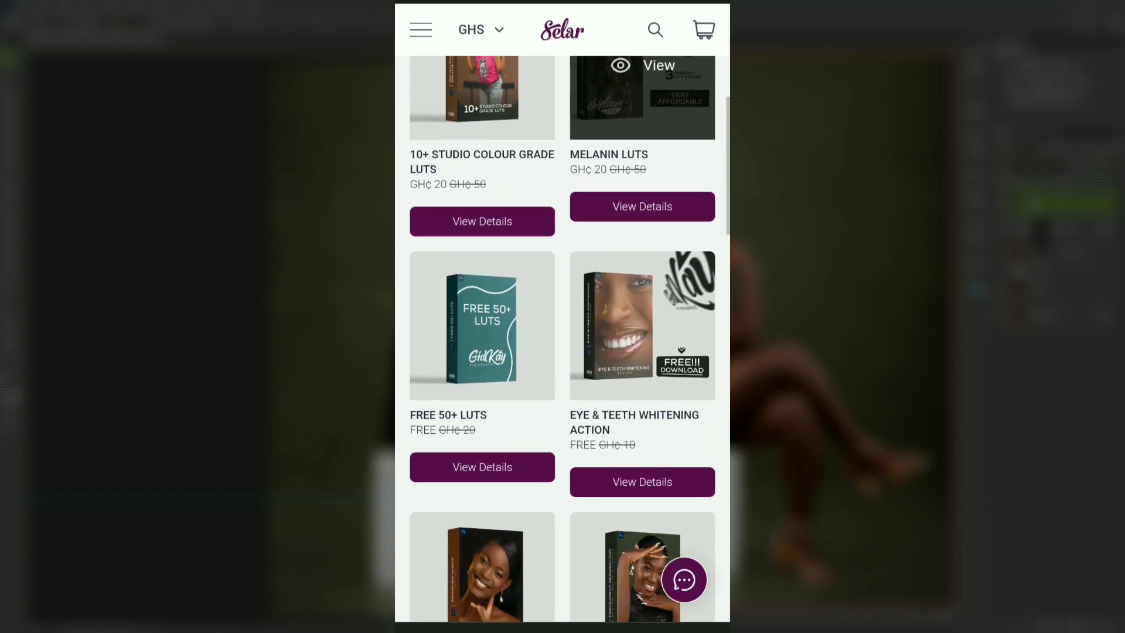
scroll(562, 352, down, 10)
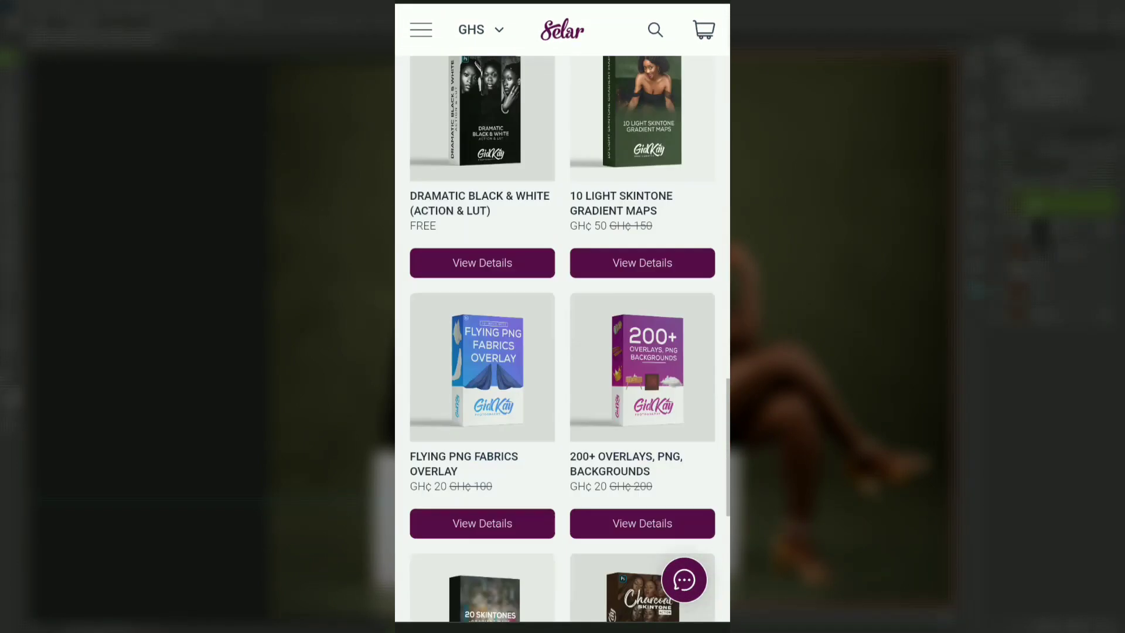
scroll(562, 351, up, 10)
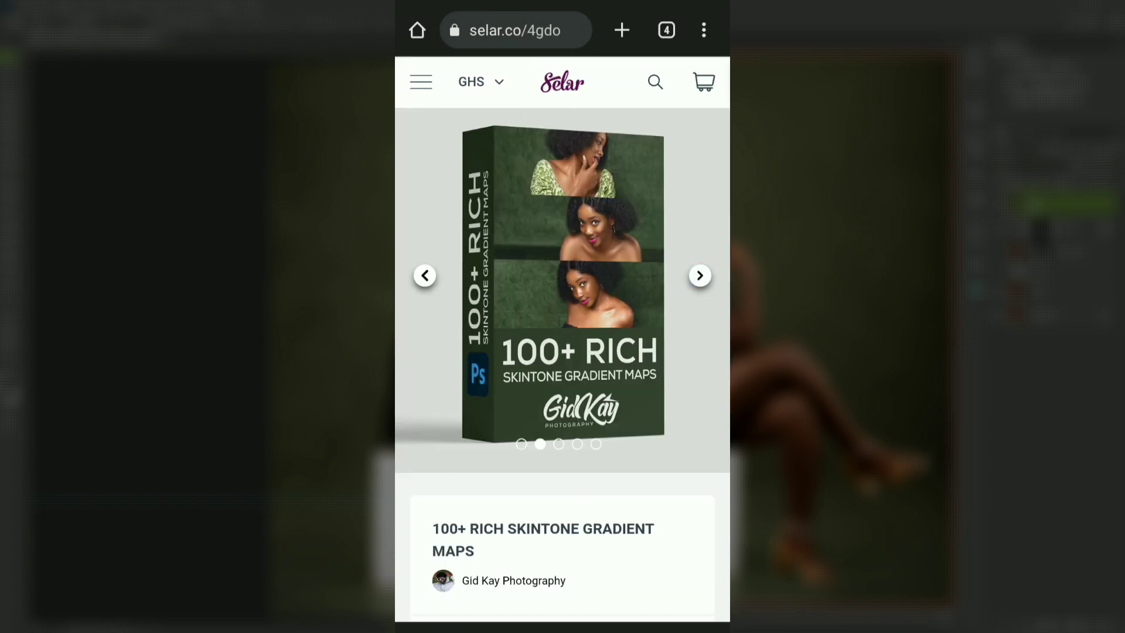
key(alt+Left)
scroll(562, 363, up, 2)
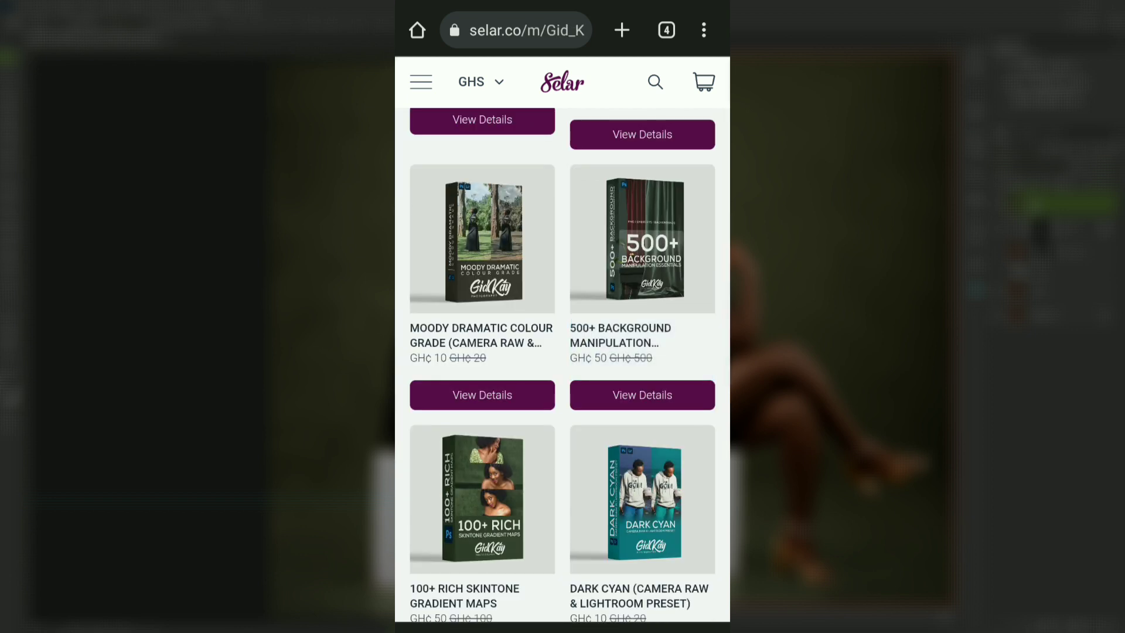
Step: View the 500+ Background Manipulation Essentials product page, then return to the grid
click(642, 393)
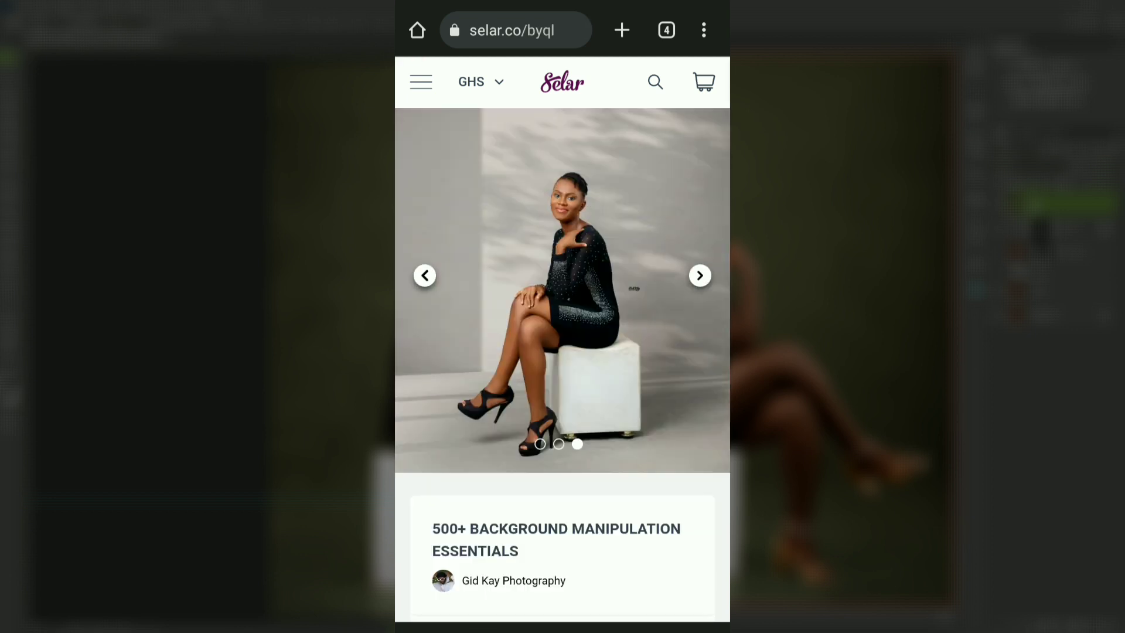
key(alt+Left)
scroll(562, 364, down, 10)
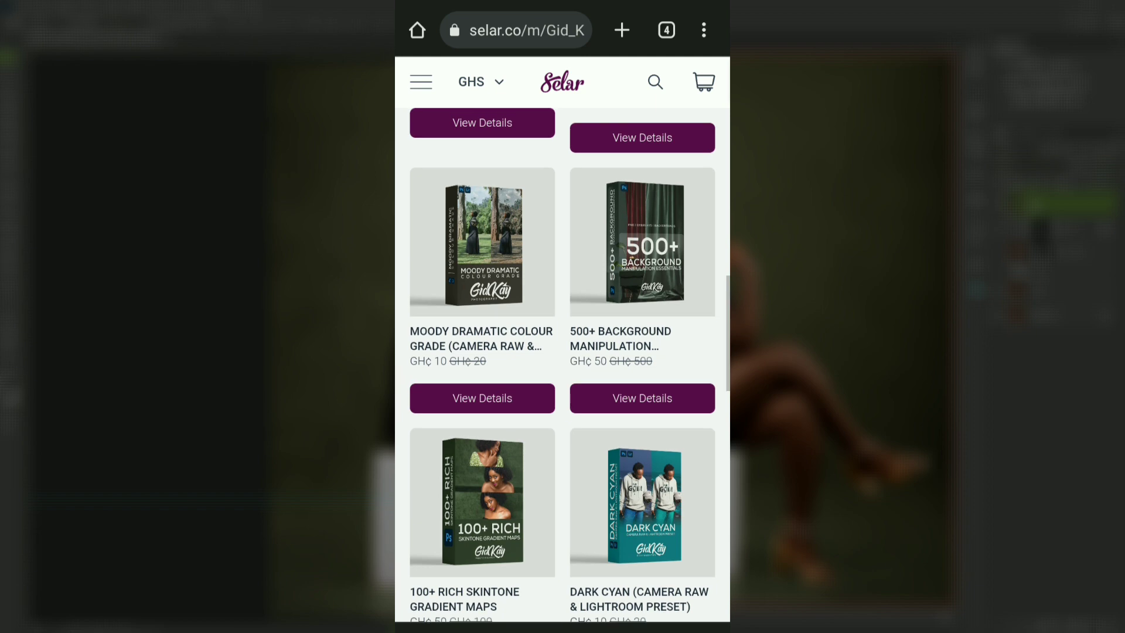